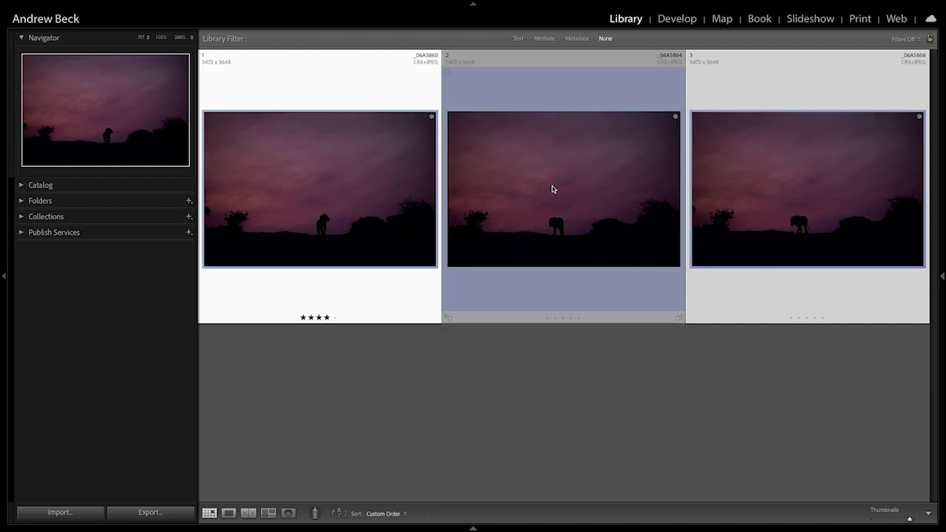
# Compare the three lion photos in Survey view, narrow them to the four-star shot, and return to the grid
pyautogui.click(768, 209)
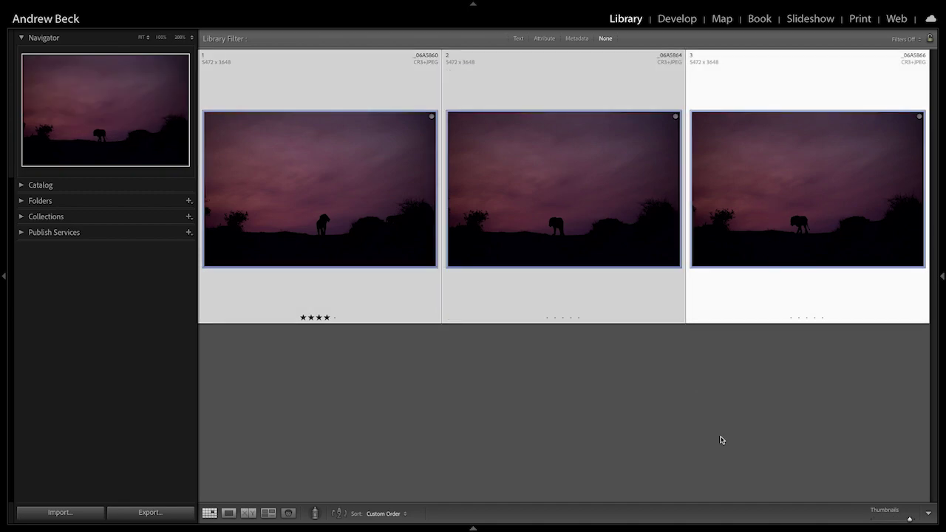
pyautogui.press('n')
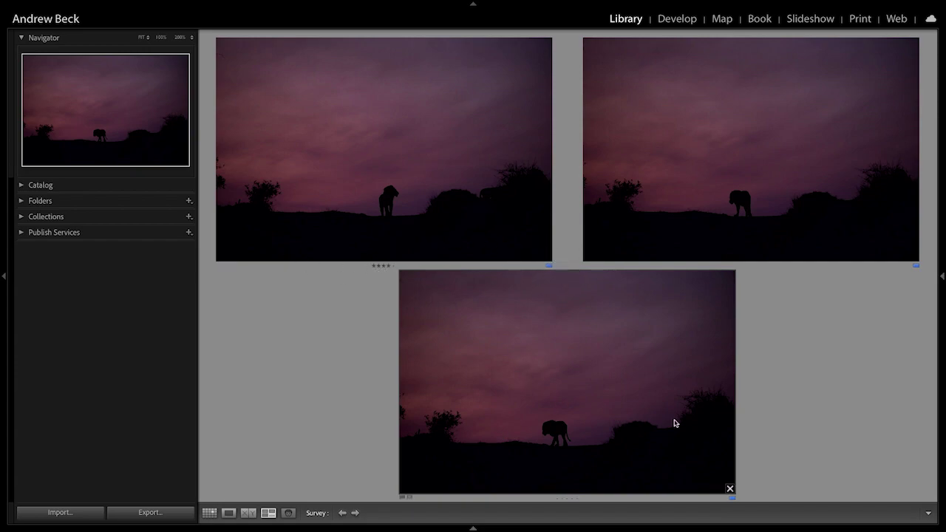
pyautogui.click(730, 489)
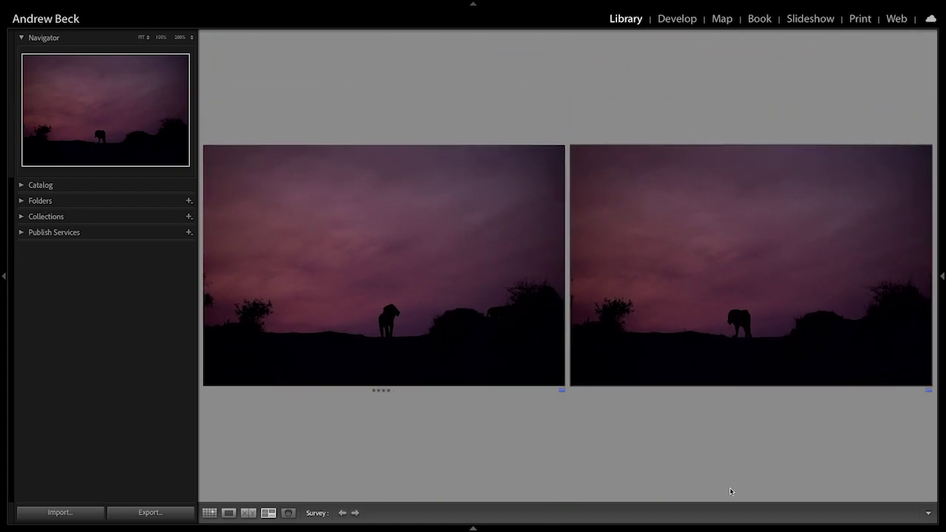
pyautogui.click(926, 382)
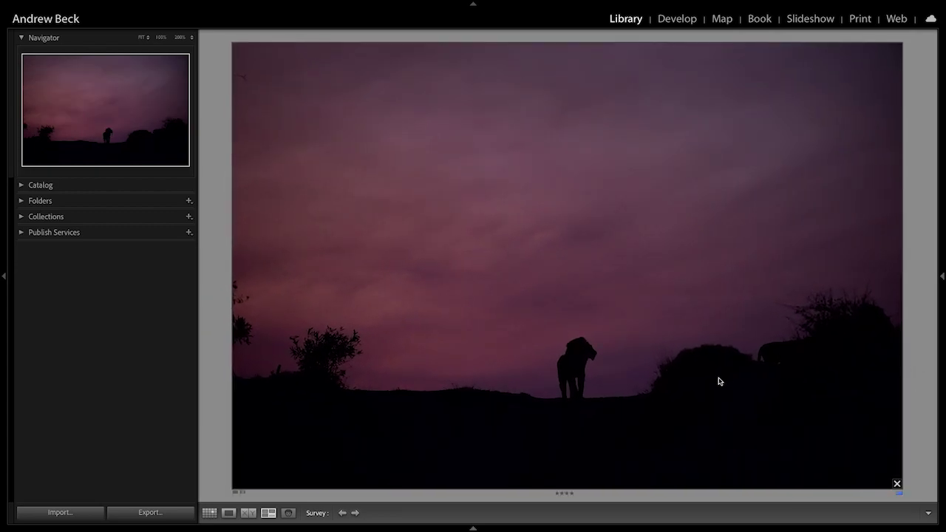
pyautogui.press('g')
pyautogui.click(710, 389)
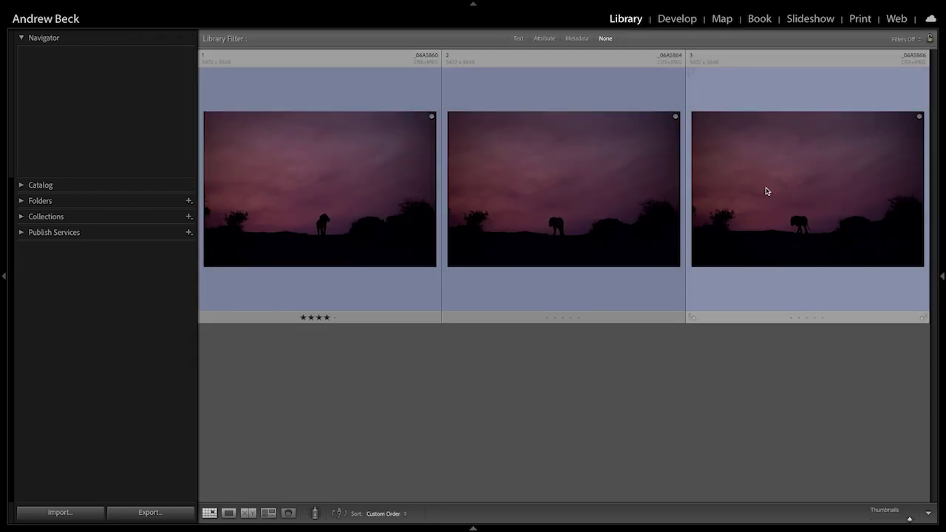
# Open the four-star photo in the Develop module and examine the second lion behind the bush up close
pyautogui.click(829, 249)
pyautogui.click(574, 409)
pyautogui.click(334, 238)
pyautogui.doubleClick(334, 238)
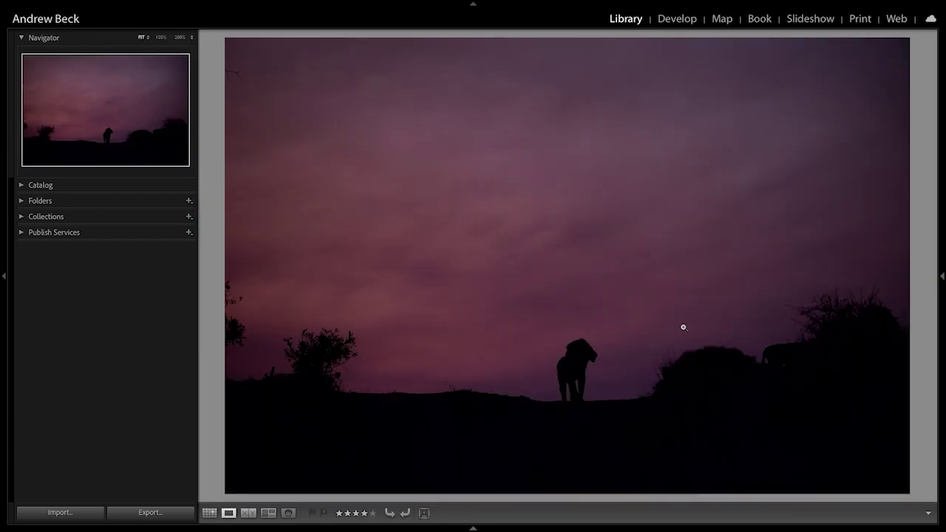
pyautogui.press('d')
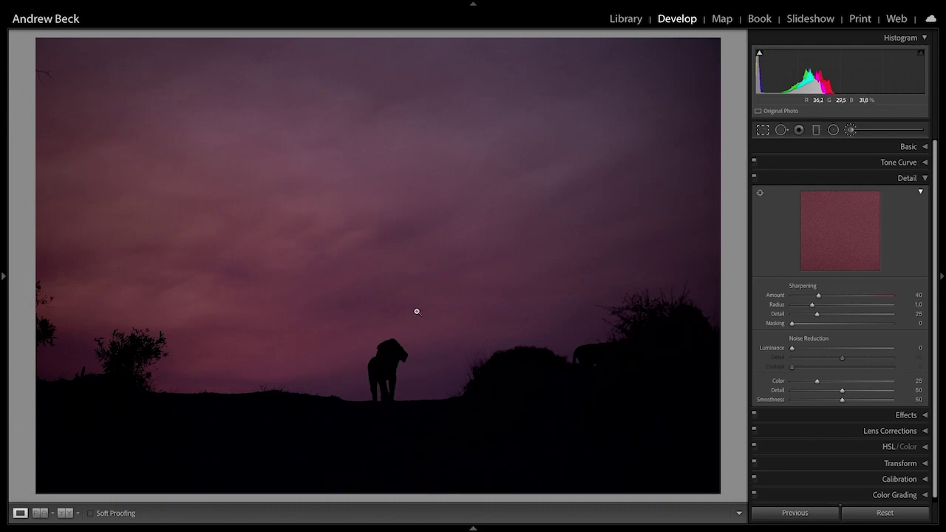
pyautogui.press('g')
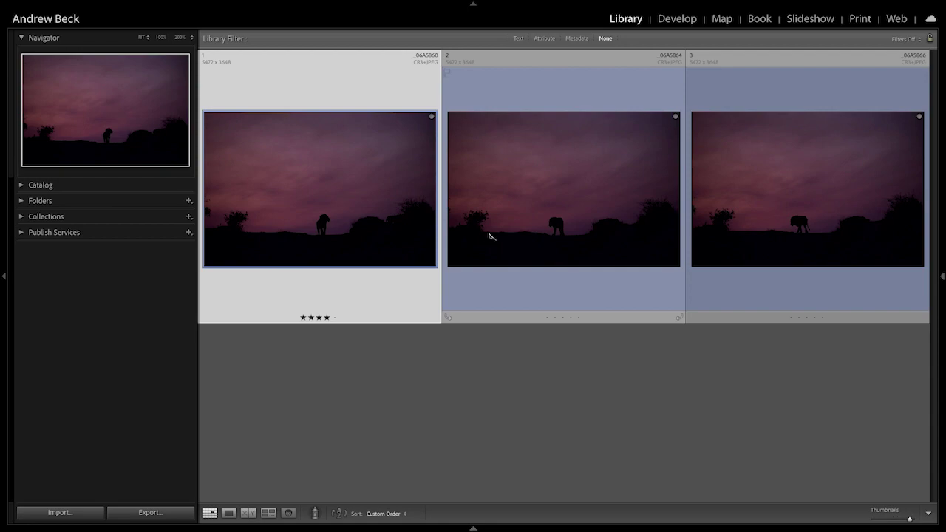
pyautogui.press('d')
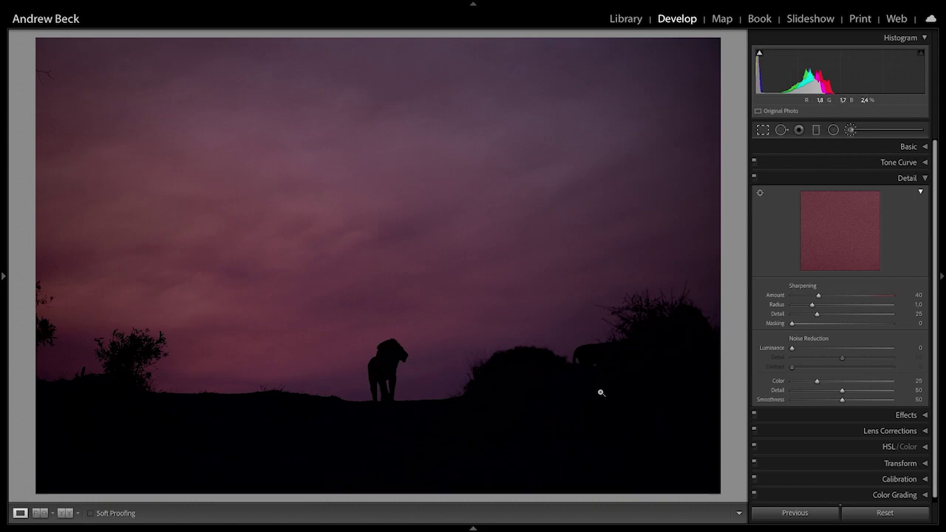
pyautogui.click(592, 354)
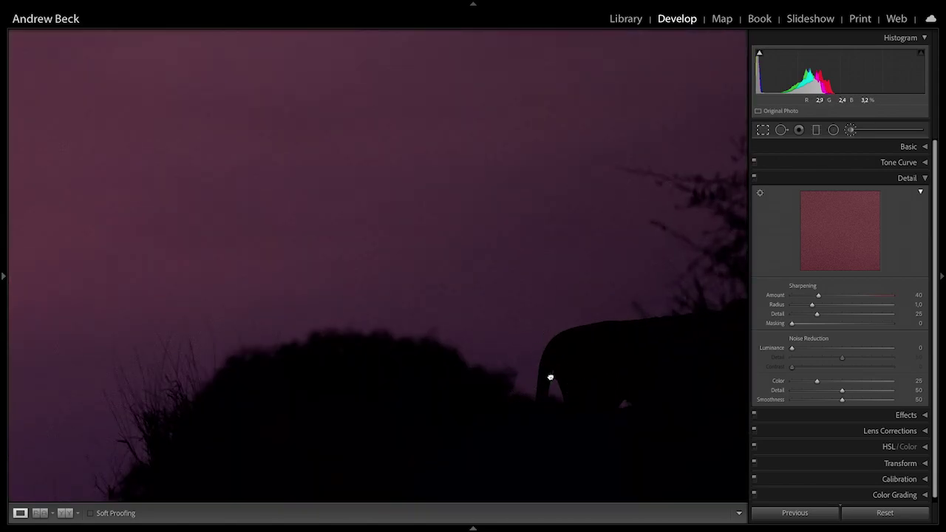
pyautogui.click(550, 377)
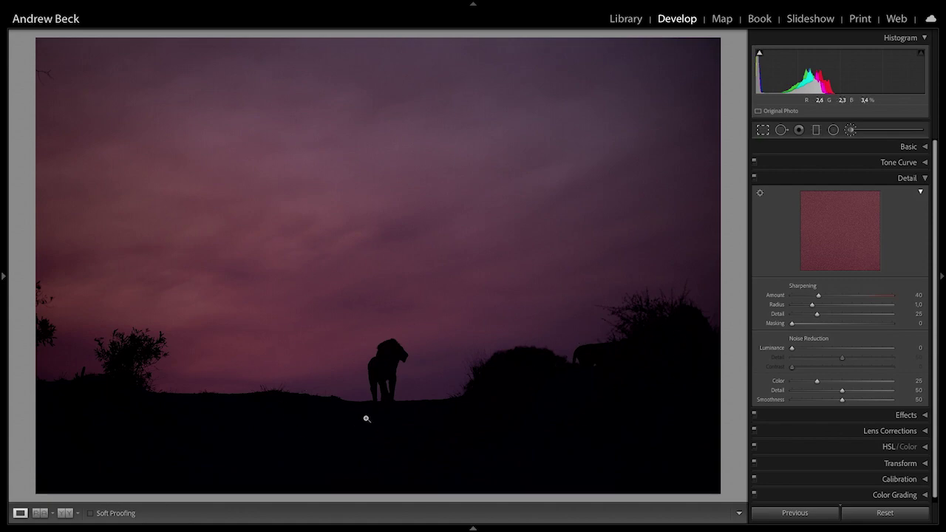
# Inspect the second photo's lion silhouette up close and view the third photo in the Develop module
pyautogui.press('Right')
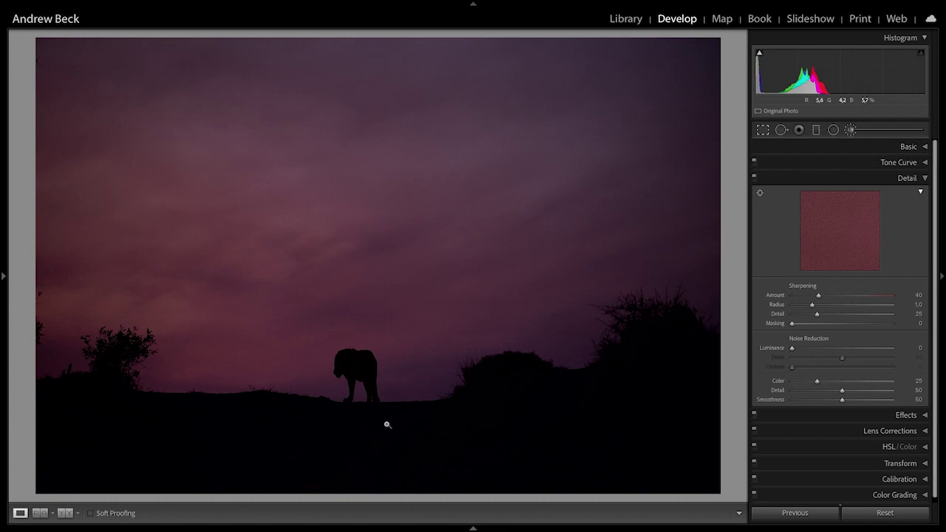
pyautogui.click(339, 368)
pyautogui.moveTo(414, 372); pyautogui.dragTo(411, 279)
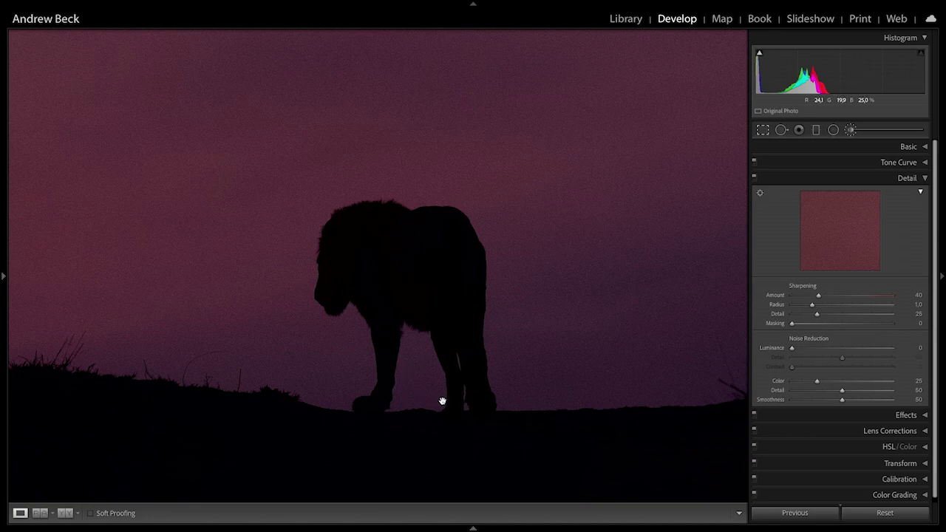
pyautogui.click(437, 318)
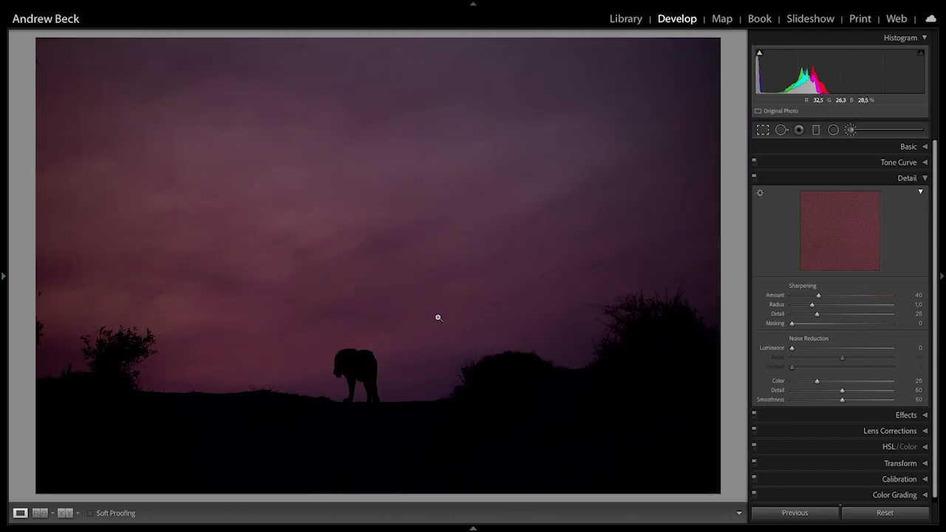
pyautogui.press('Right')
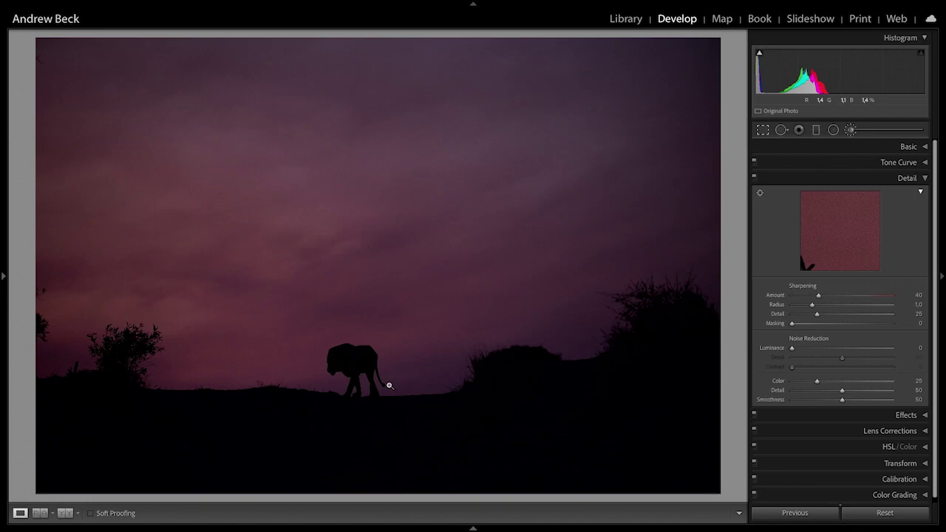
# Return to the grid and open the first, four-star photo in the Develop module
pyautogui.press('g')
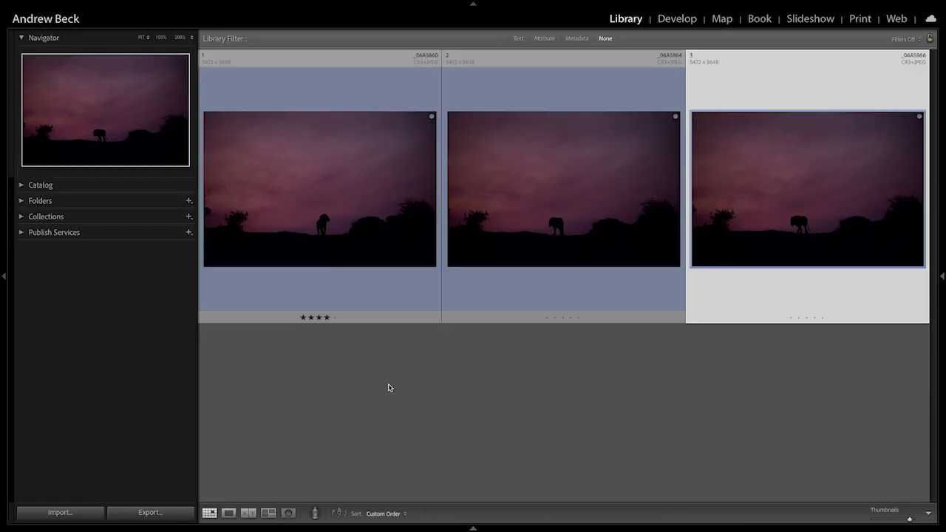
pyautogui.click(320, 245)
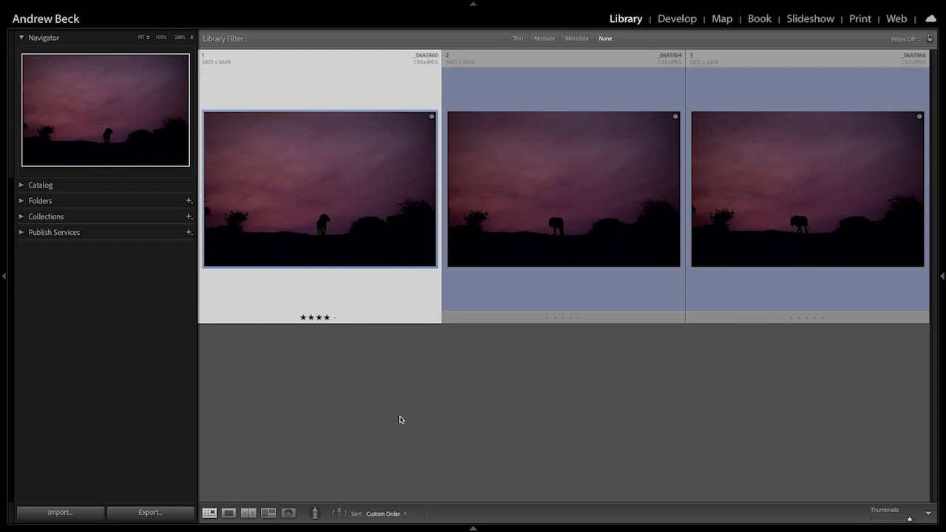
pyautogui.press('d')
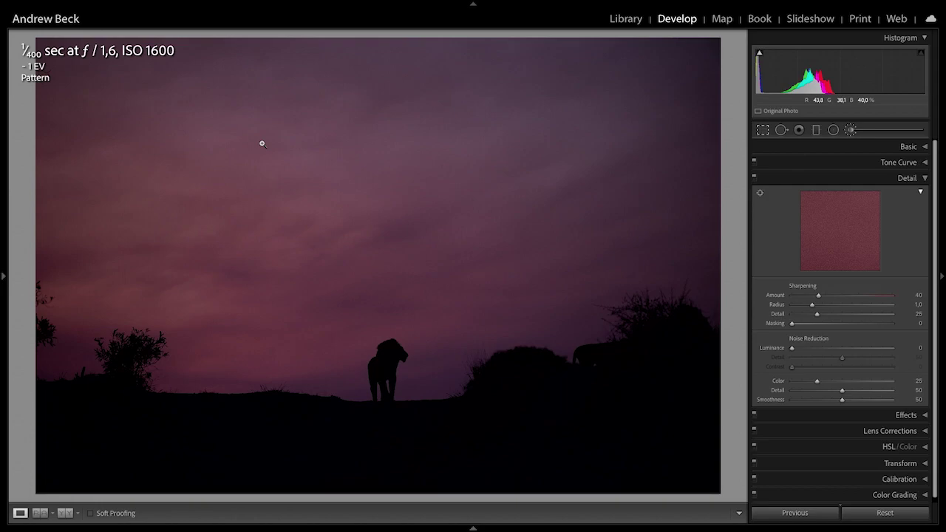
# Try an Exposure of +1.10, inspect the lion's silhouette up close, and reset the Exposure to its default
pyautogui.click(913, 147)
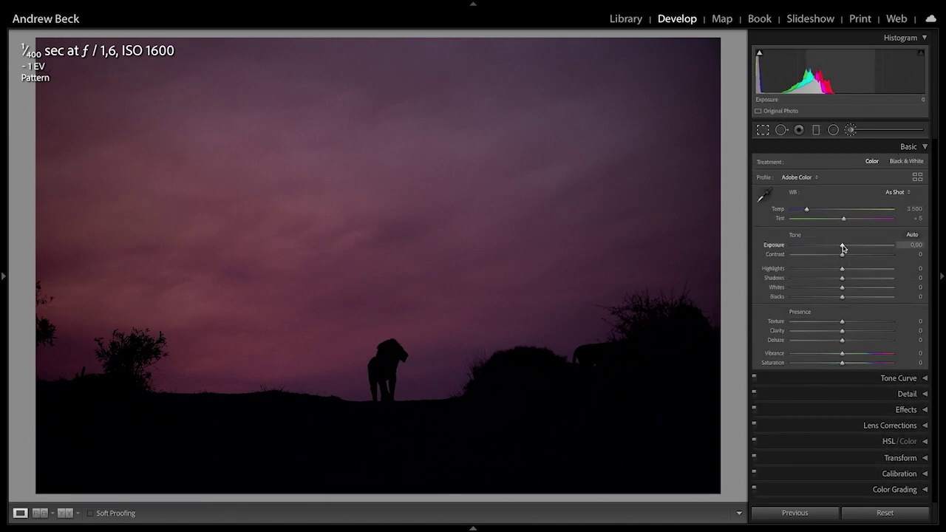
pyautogui.moveTo(843, 248); pyautogui.dragTo(853, 247)
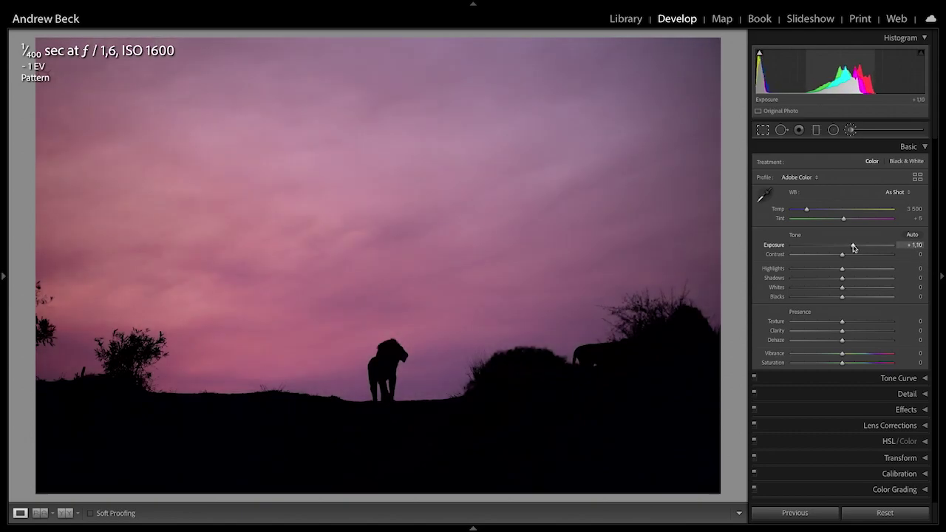
pyautogui.click(377, 414)
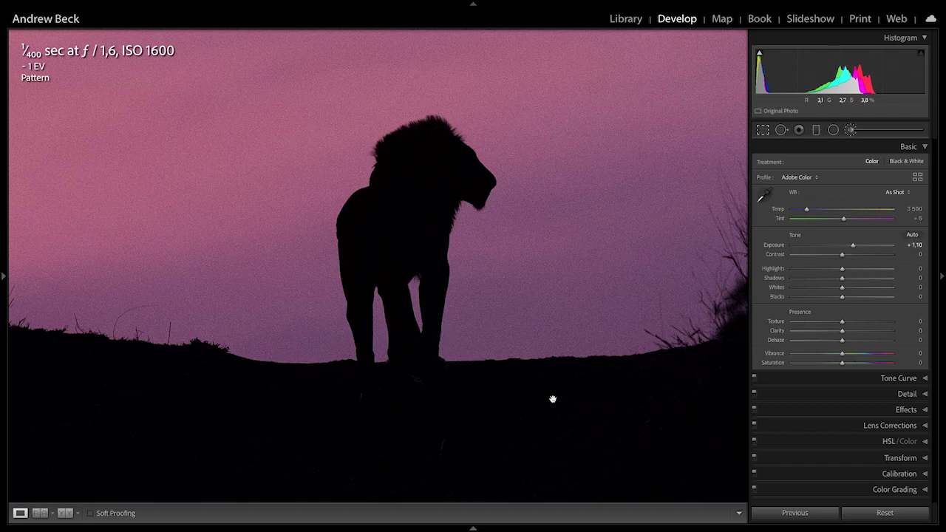
pyautogui.click(473, 359)
pyautogui.click(381, 335)
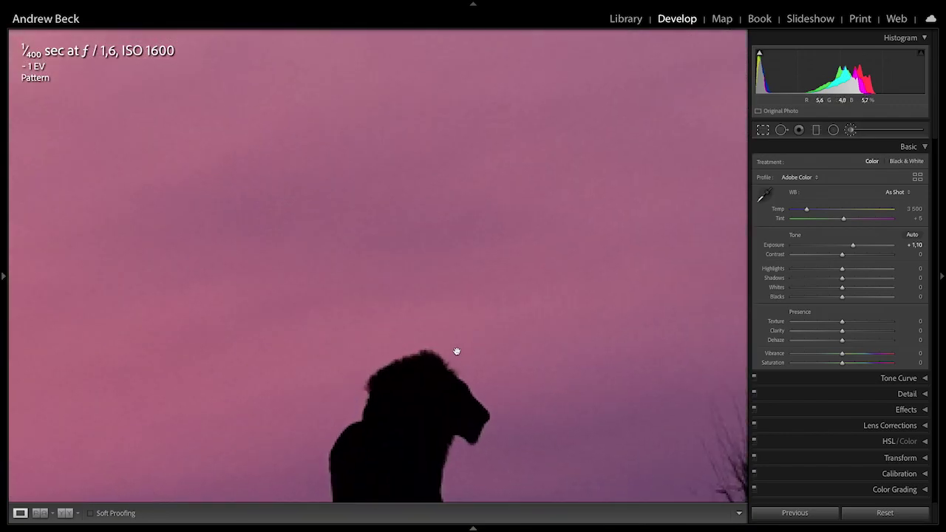
pyautogui.click(427, 418)
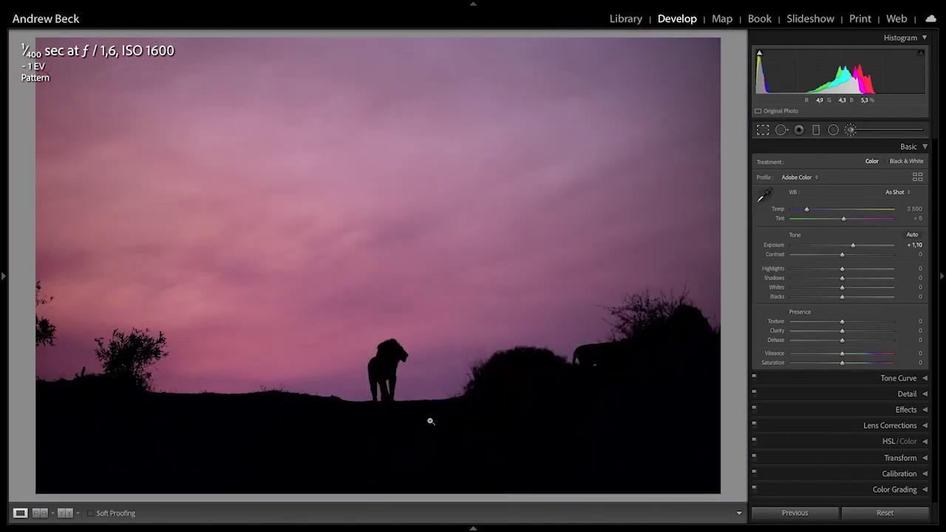
pyautogui.doubleClick(854, 248)
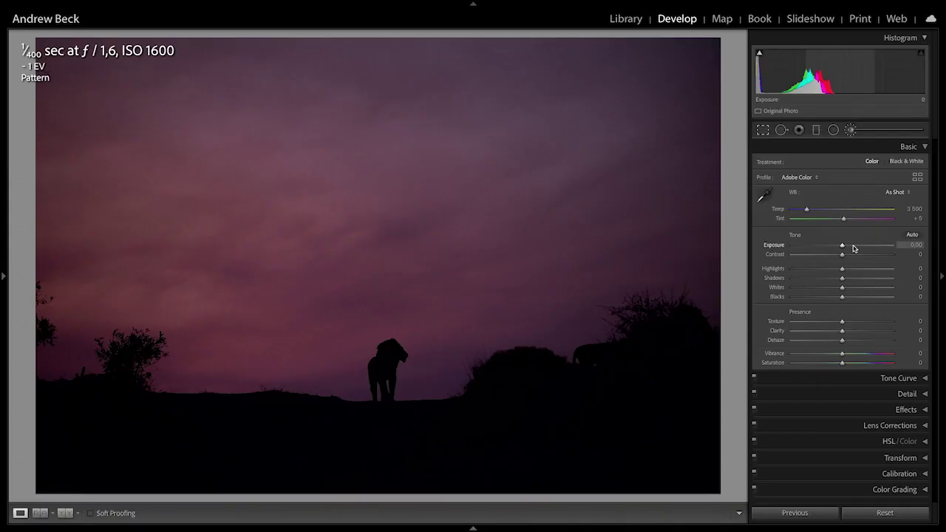
# Try a portrait crop in the original aspect ratio around the lion, with most of the frame left as sky
pyautogui.click(762, 130)
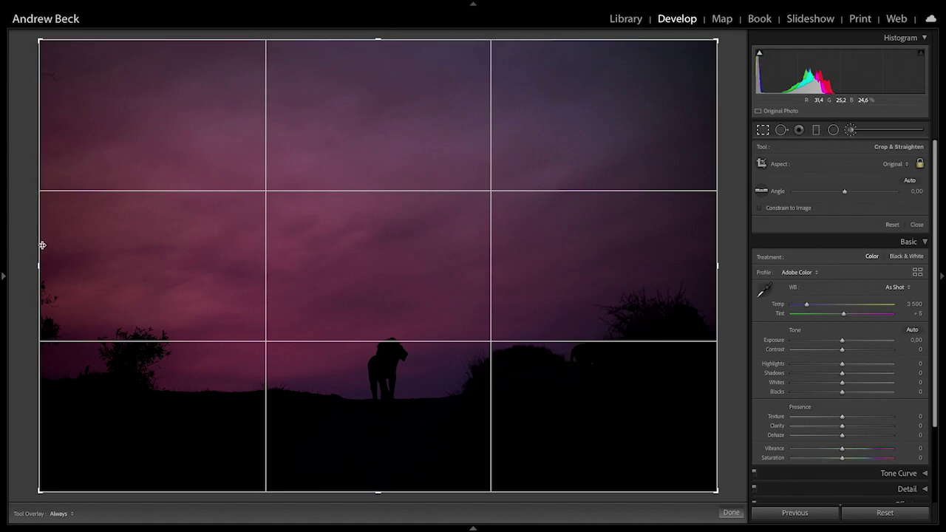
pyautogui.moveTo(37, 264); pyautogui.dragTo(112, 271)
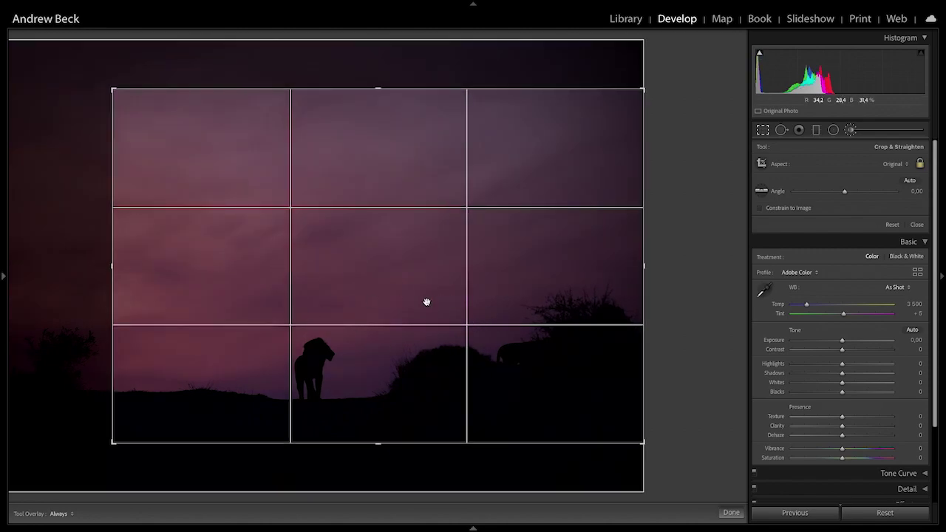
pyautogui.press('x')
pyautogui.moveTo(387, 280); pyautogui.dragTo(428, 290)
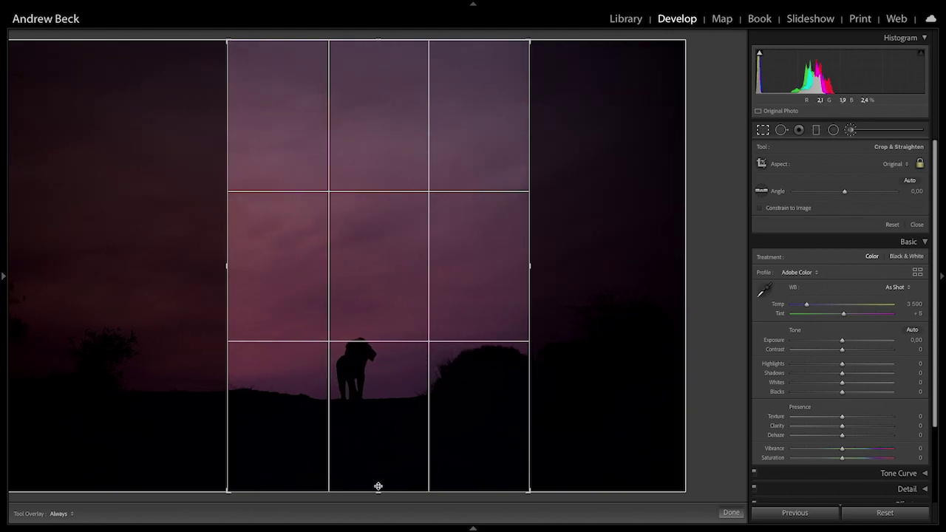
pyautogui.moveTo(376, 491); pyautogui.dragTo(372, 469)
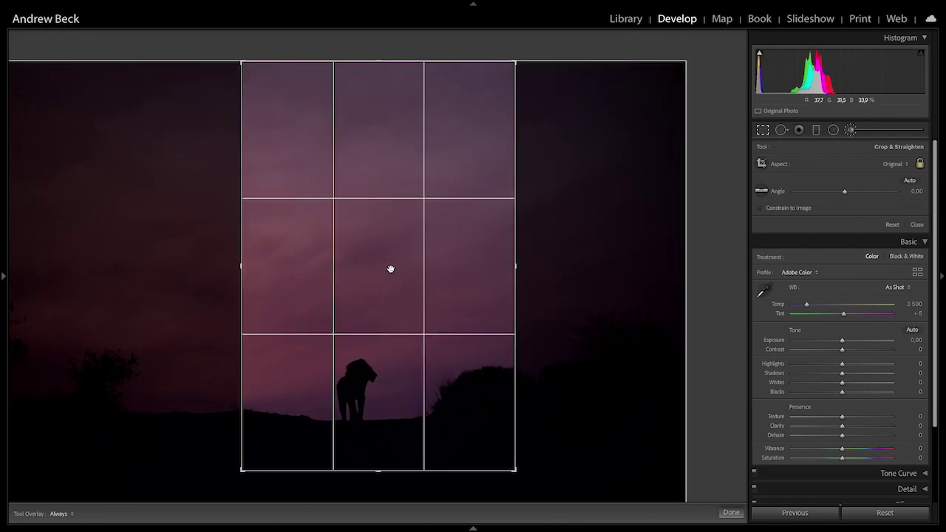
pyautogui.moveTo(391, 269); pyautogui.dragTo(393, 270)
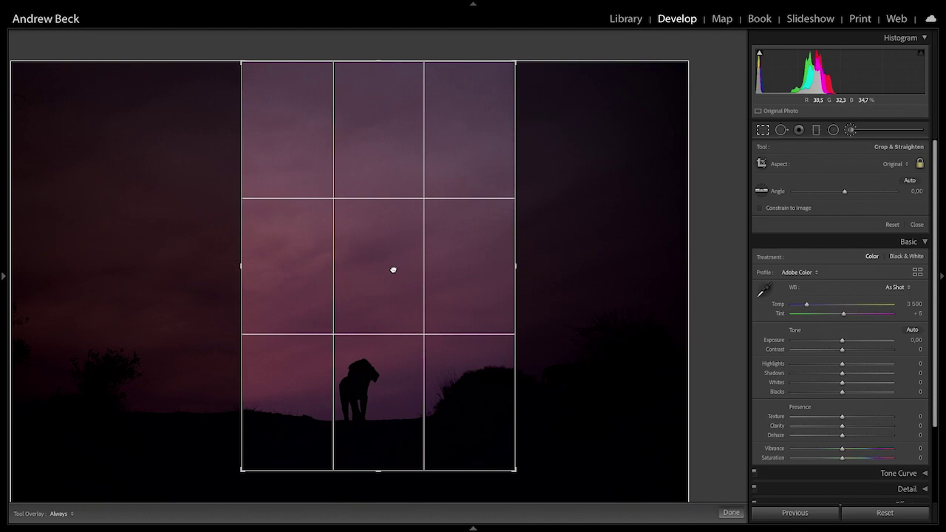
pyautogui.press('Return')
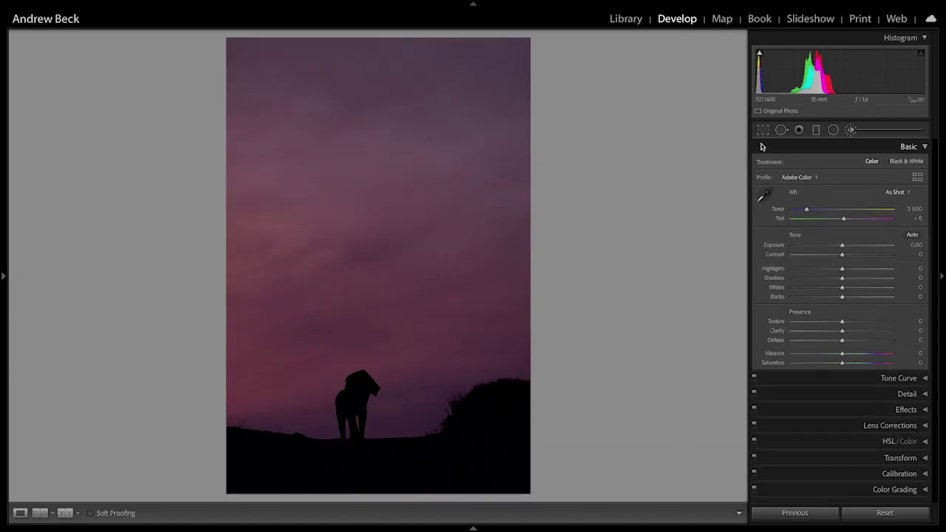
# Recrop the photo to a tighter landscape frame, placing the lion on the lower-right third and keeping the small tree at the left
pyautogui.click(762, 130)
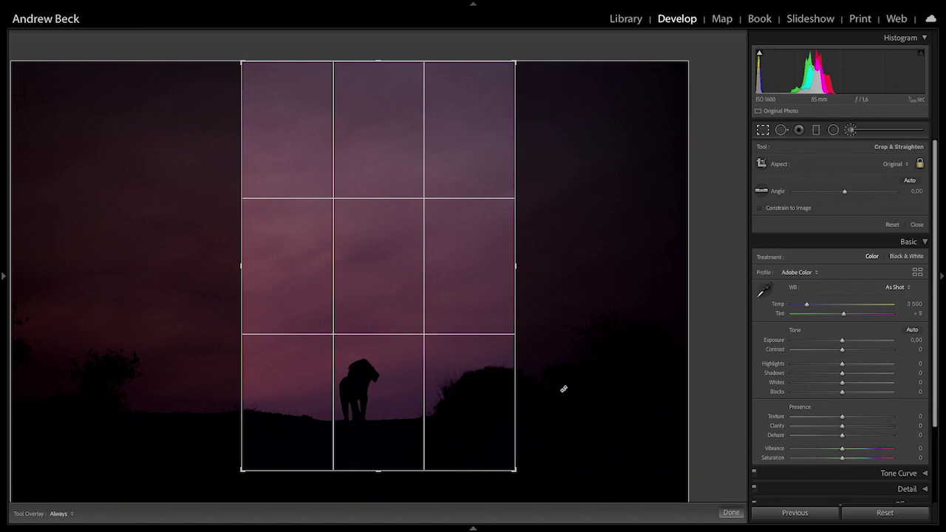
pyautogui.click(392, 384)
pyautogui.press('r')
pyautogui.press('r')
pyautogui.press('x')
pyautogui.moveTo(345, 287); pyautogui.dragTo(410, 255)
pyautogui.moveTo(172, 130); pyautogui.dragTo(93, 108)
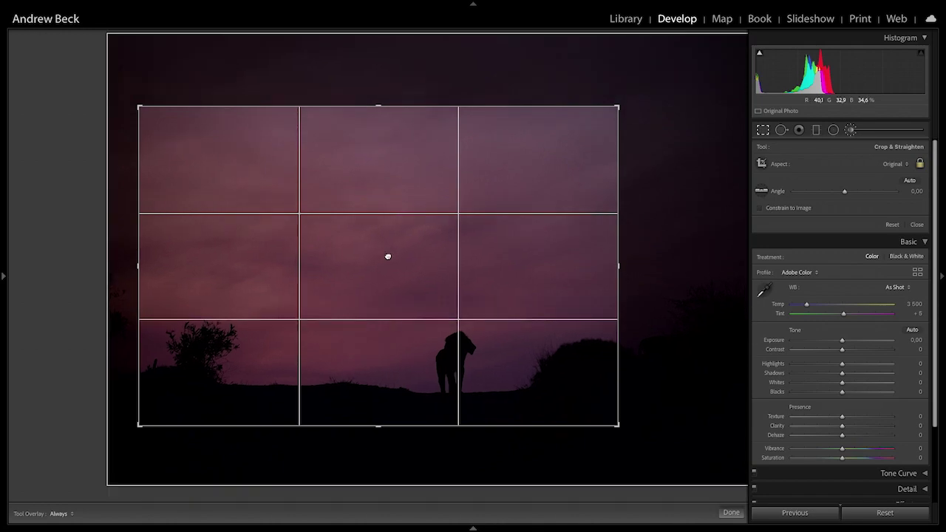
pyautogui.press('Return')
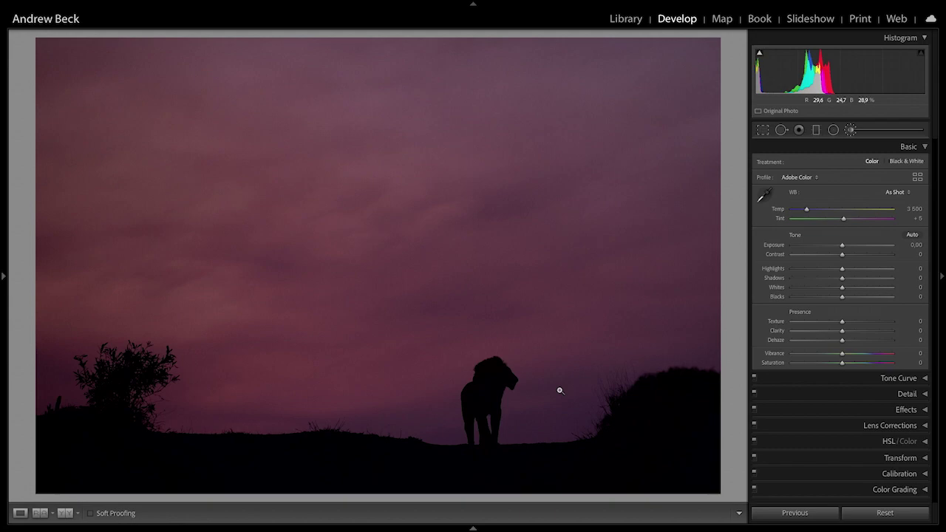
# Recrop the photo to a portrait frame in the original aspect ratio, placing the lion on the lower-left third with mostly sky above
pyautogui.press('x')
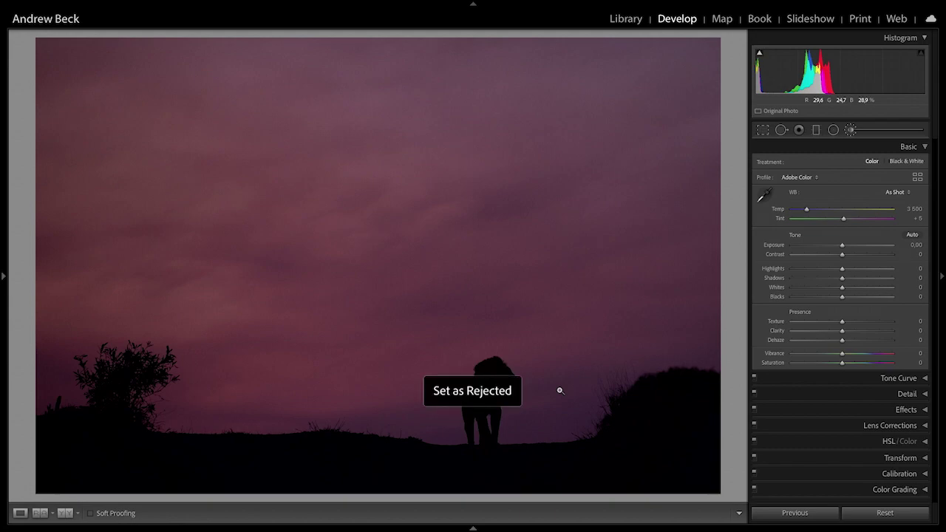
pyautogui.press('r')
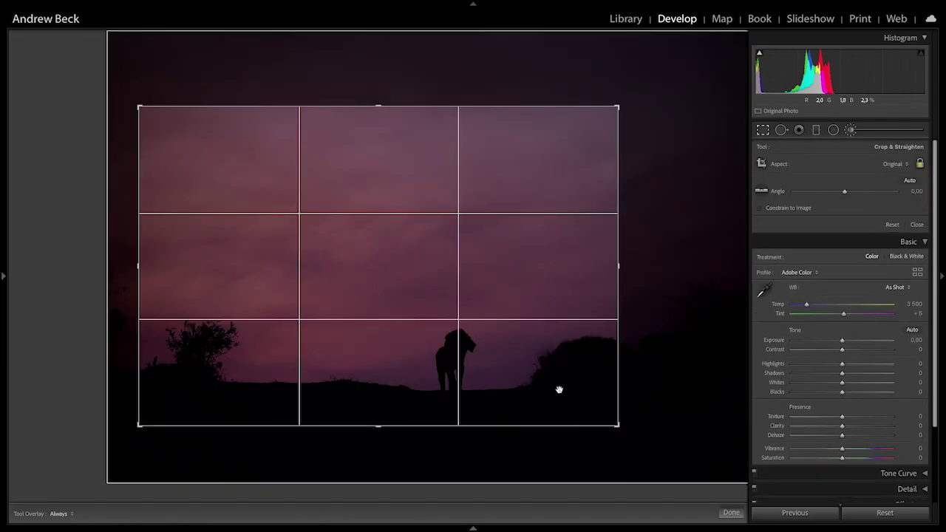
pyautogui.press('x')
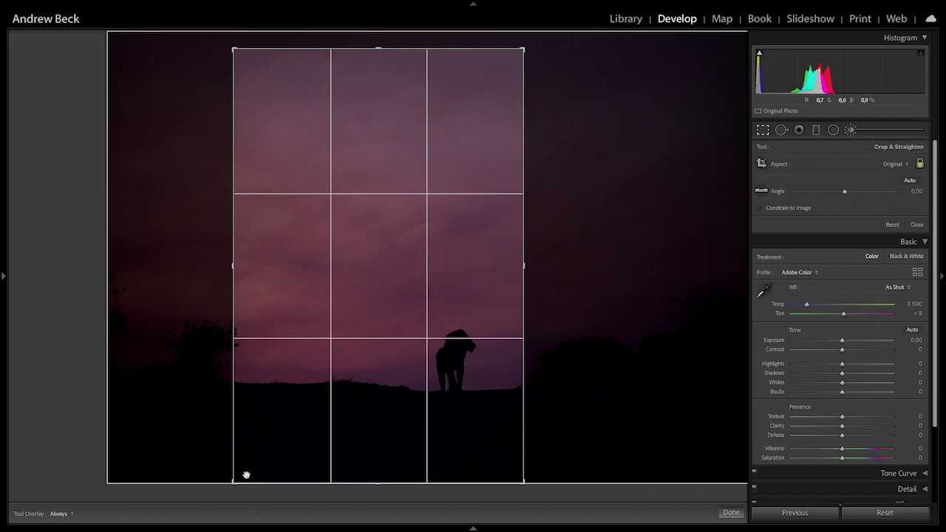
pyautogui.moveTo(236, 479); pyautogui.dragTo(253, 461)
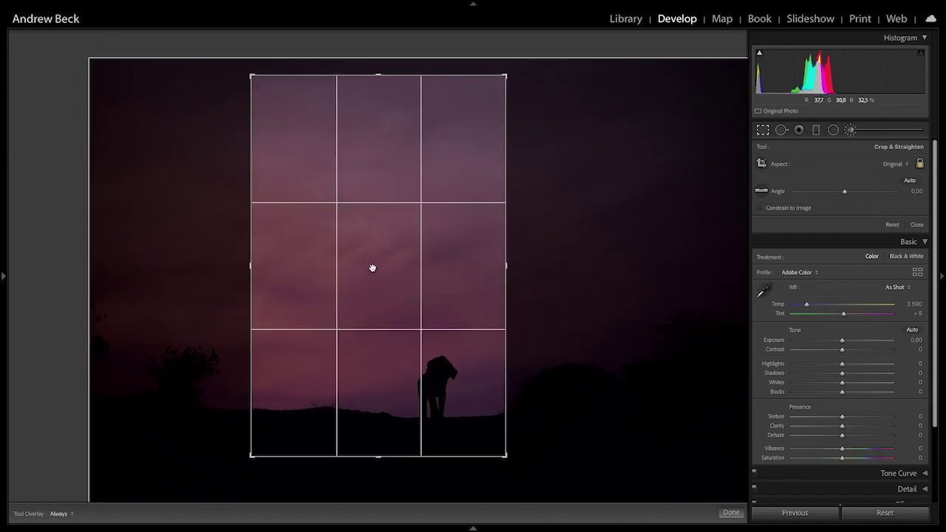
pyautogui.moveTo(370, 272); pyautogui.dragTo(302, 271)
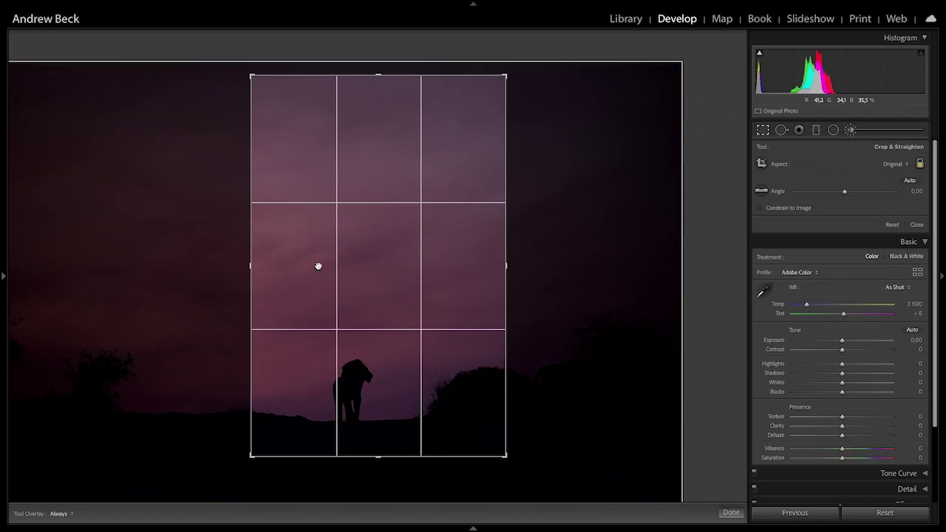
pyautogui.moveTo(377, 77); pyautogui.dragTo(375, 63)
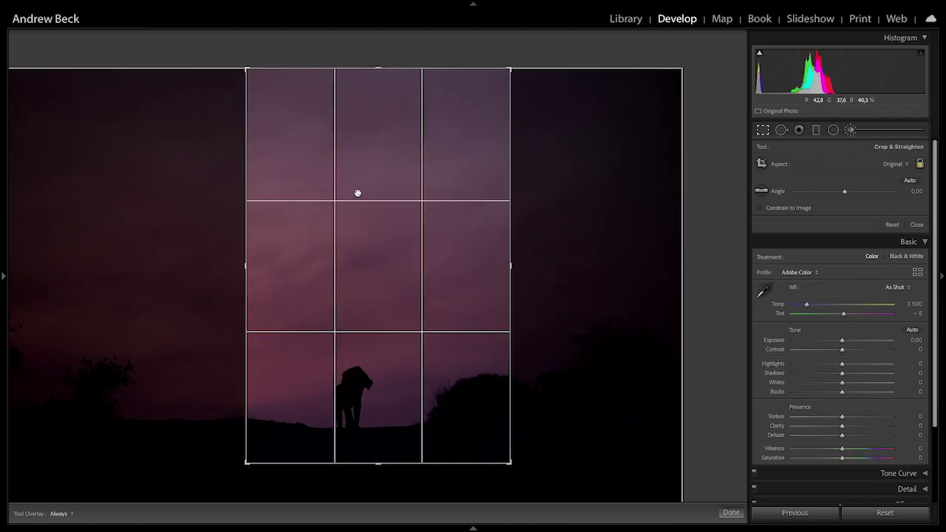
pyautogui.moveTo(365, 228); pyautogui.dragTo(366, 228)
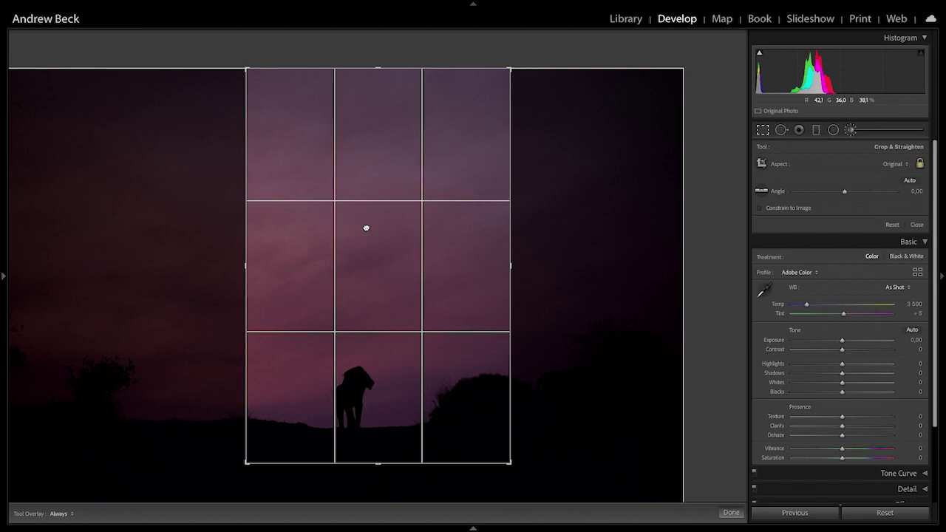
pyautogui.press('Return')
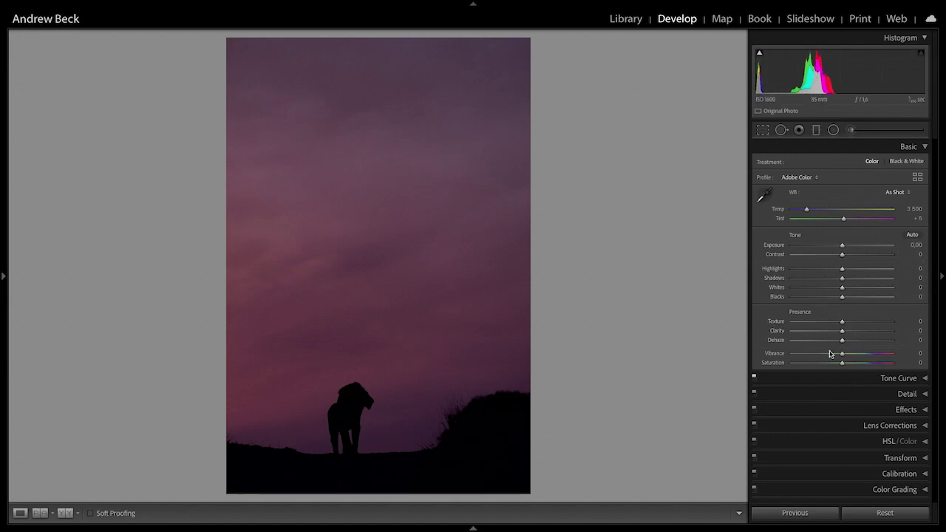
# Set Whites to +27, Saturation to +9 and Vibrance to +24 to brighten and enrich the sky
pyautogui.moveTo(842, 292); pyautogui.dragTo(855, 292)
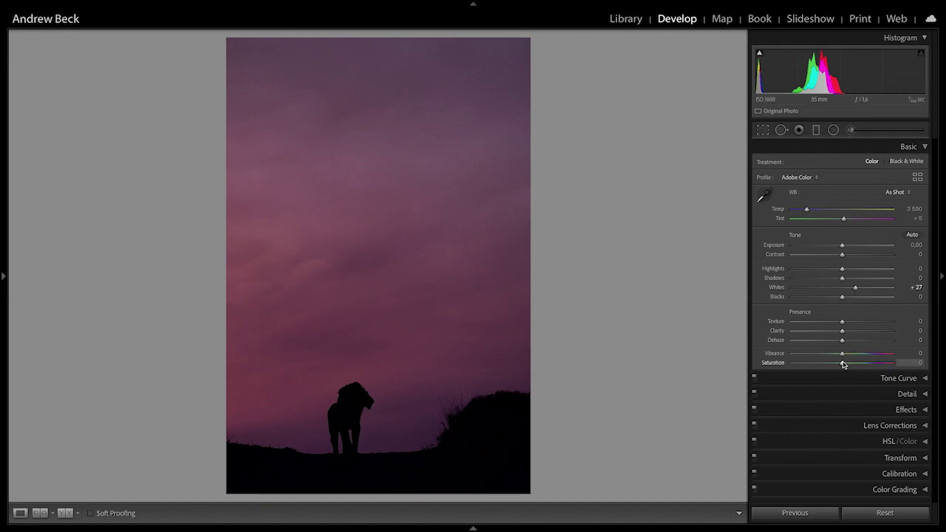
pyautogui.moveTo(843, 365)
pyautogui.mouseDown()
pyautogui.moveTo(887, 368)
pyautogui.moveTo(847, 363)
pyautogui.mouseUp()
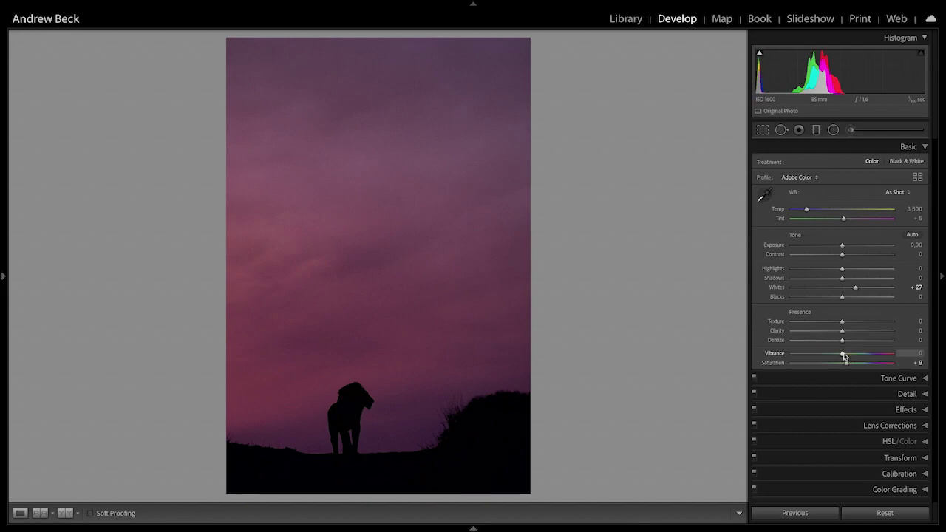
pyautogui.moveTo(842, 356); pyautogui.dragTo(857, 357)
# Set the tone curve's Lights to +48 and Shadows to -16
pyautogui.click(902, 378)
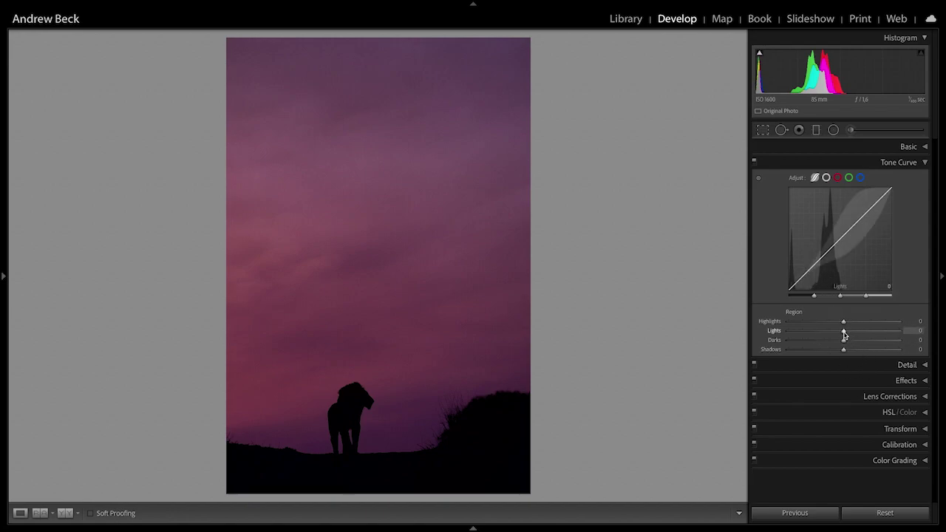
pyautogui.moveTo(844, 335); pyautogui.dragTo(871, 334)
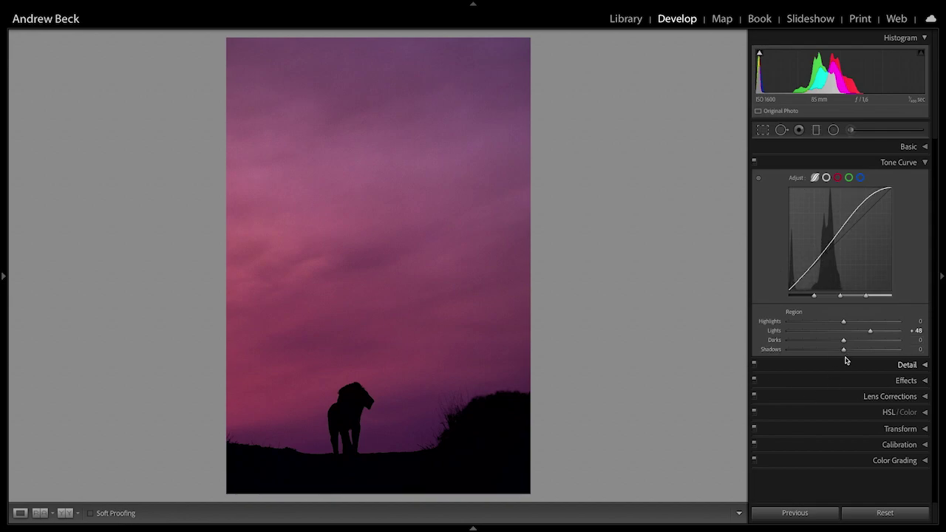
pyautogui.moveTo(844, 353); pyautogui.dragTo(834, 354)
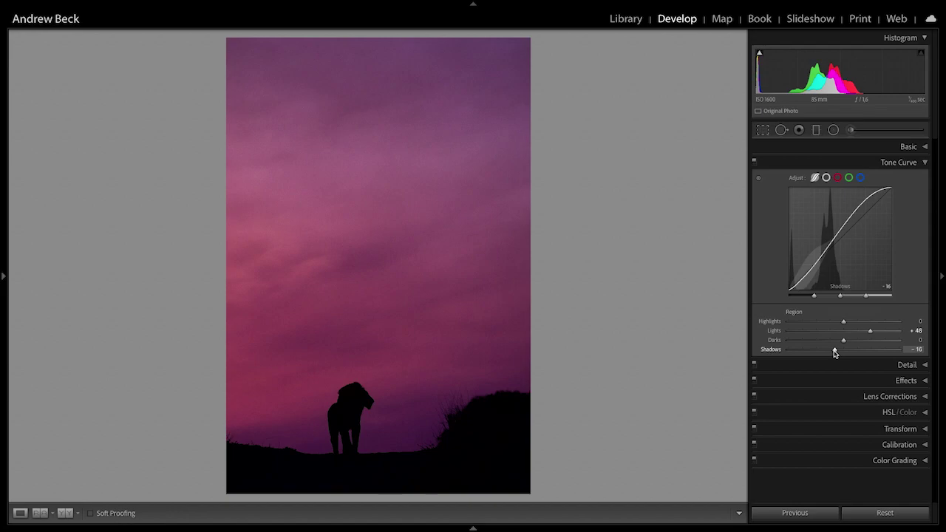
# Inspect the lion's silhouette up close with the clipping overlay, then return to the full view
pyautogui.press('j')
pyautogui.click(332, 436)
pyautogui.moveTo(361, 384); pyautogui.dragTo(362, 317)
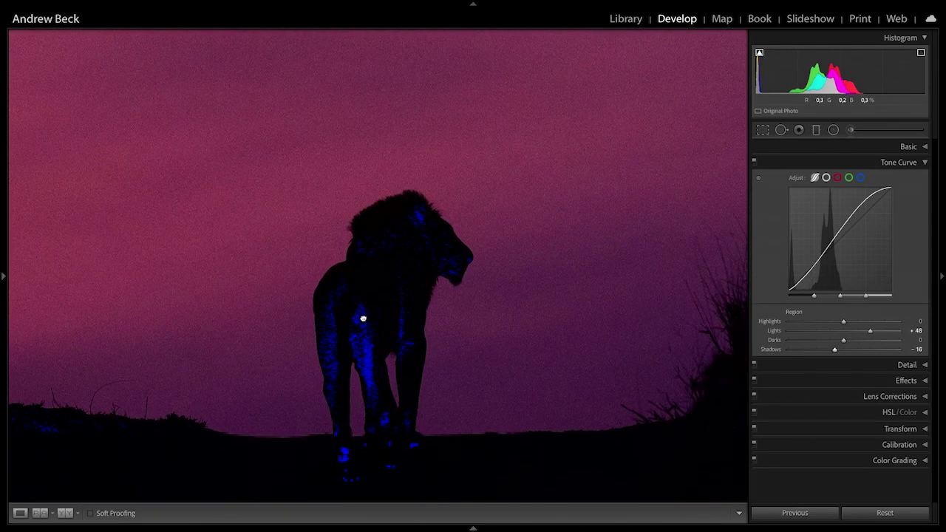
pyautogui.click(371, 314)
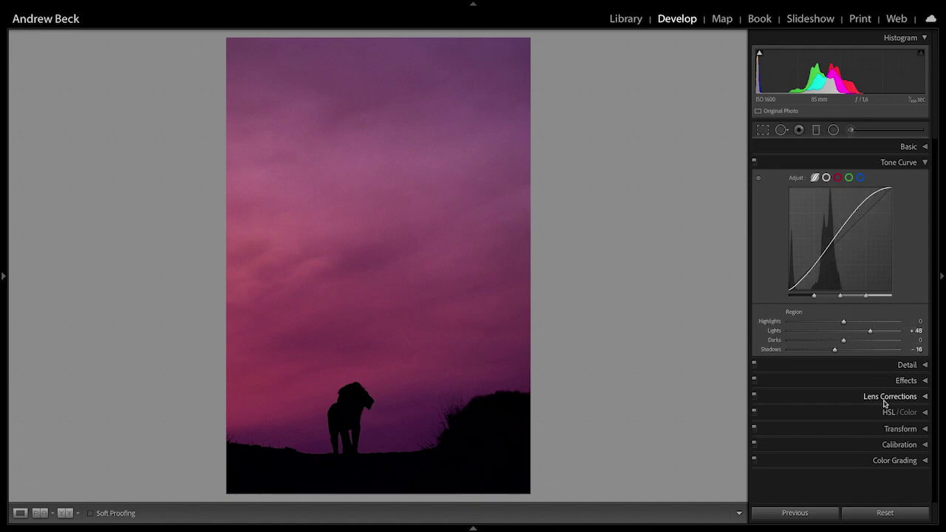
# Set the sharpening Masking to 85, using the mask preview to limit sharpening to the outlines of the lion and horizon
pyautogui.click(907, 367)
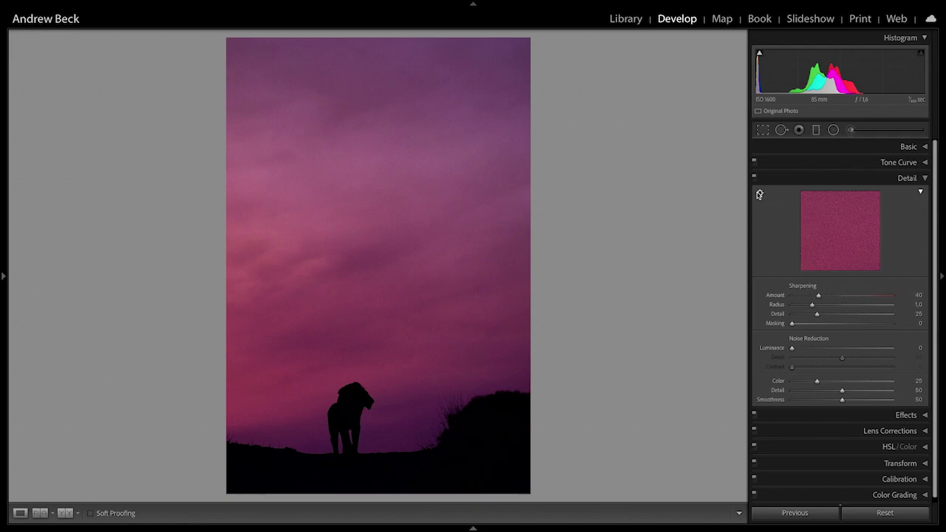
pyautogui.keyDown('alt'); pyautogui.click(792, 325); pyautogui.keyUp('alt')
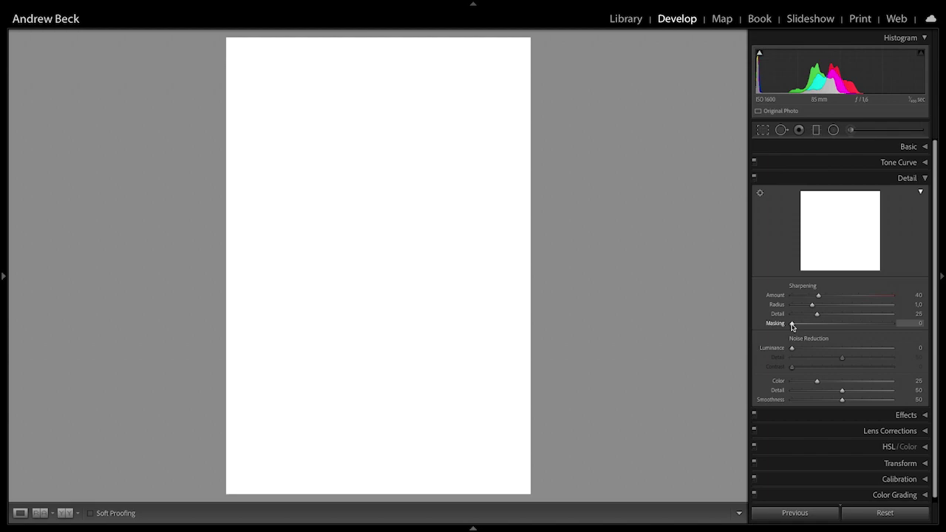
pyautogui.moveTo(793, 325); pyautogui.dragTo(798, 326)
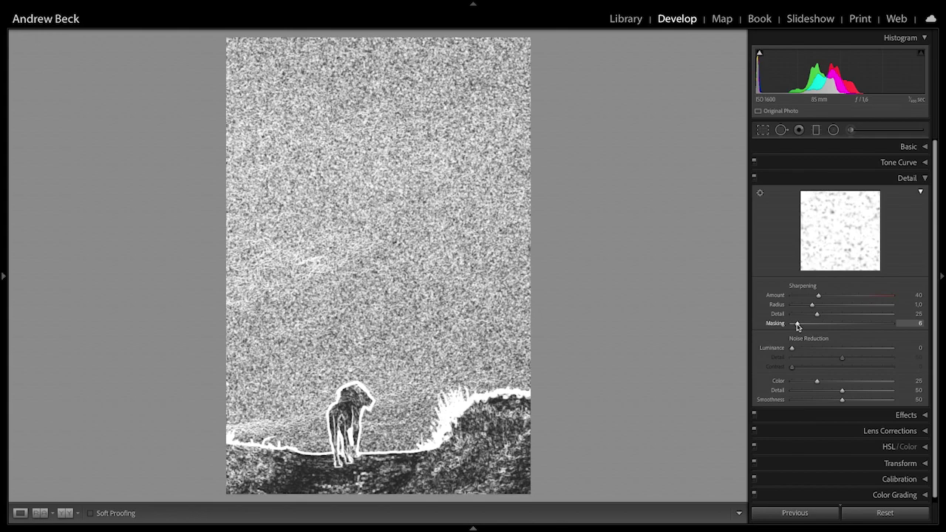
pyautogui.moveTo(798, 326); pyautogui.dragTo(798, 326)
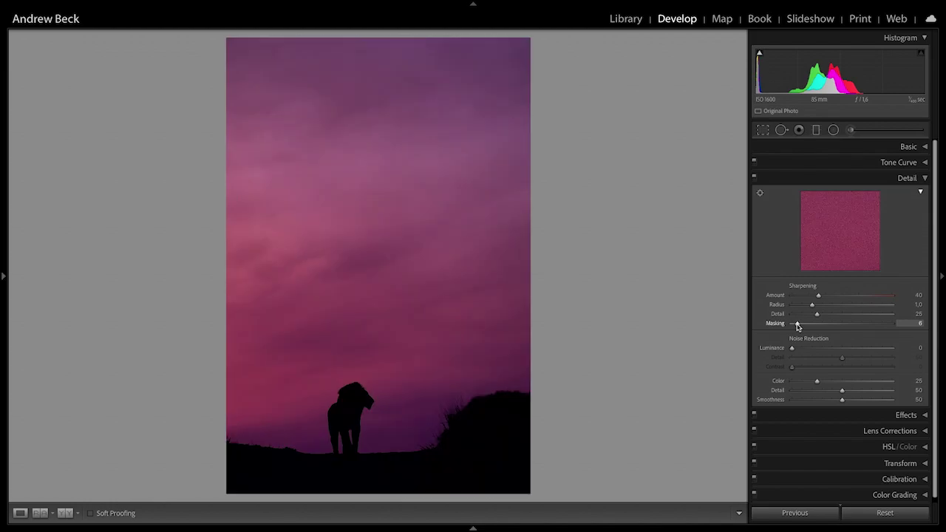
pyautogui.keyDown('alt'); pyautogui.click(797, 326); pyautogui.keyUp('alt')
pyautogui.keyDown('alt'); pyautogui.click(797, 326); pyautogui.keyUp('alt')
pyautogui.keyDown('alt'); pyautogui.click(797, 326); pyautogui.keyUp('alt')
pyautogui.moveTo(796, 326); pyautogui.dragTo(873, 324)
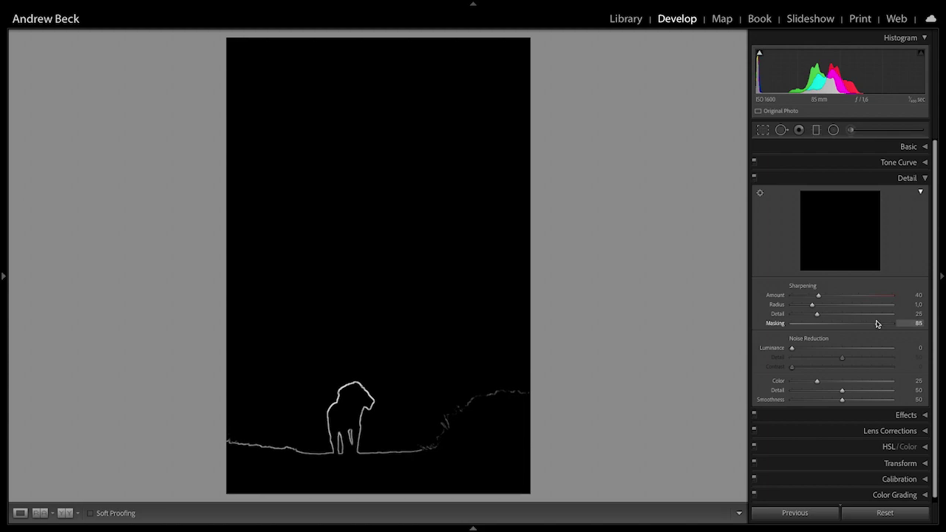
pyautogui.moveTo(877, 324); pyautogui.dragTo(877, 323)
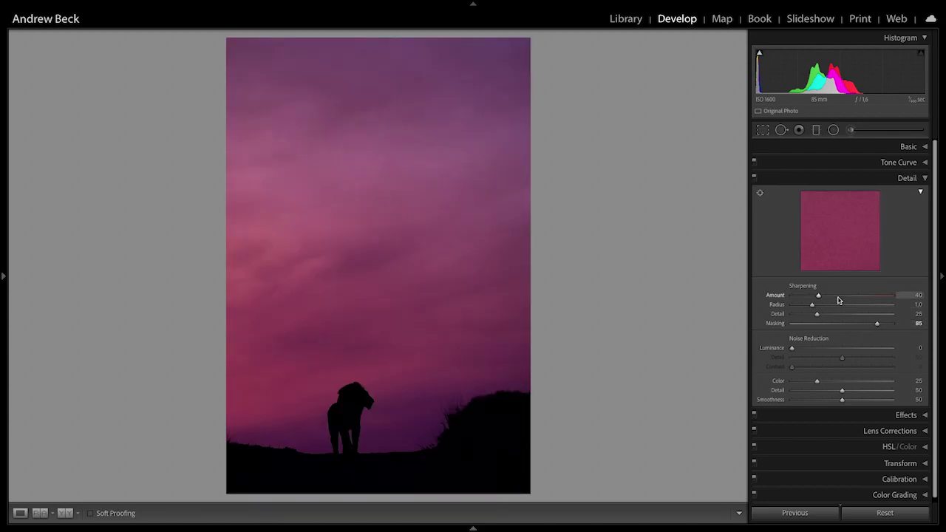
# Set the sharpening Amount to 69 and add a little luminance noise reduction
pyautogui.moveTo(792, 348); pyautogui.dragTo(802, 352)
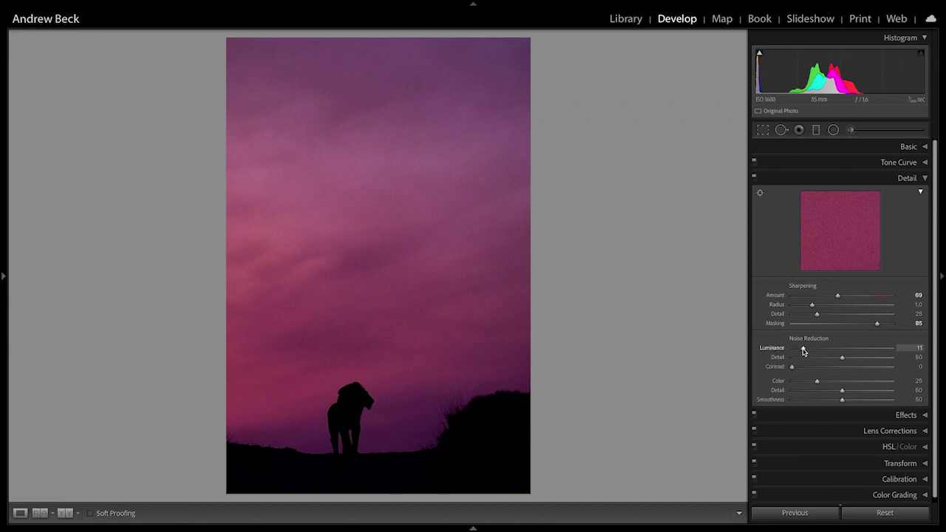
pyautogui.moveTo(804, 352); pyautogui.dragTo(807, 351)
# Reopen the basic adjustments and compare the photo before and after the edits several times
pyautogui.click(917, 146)
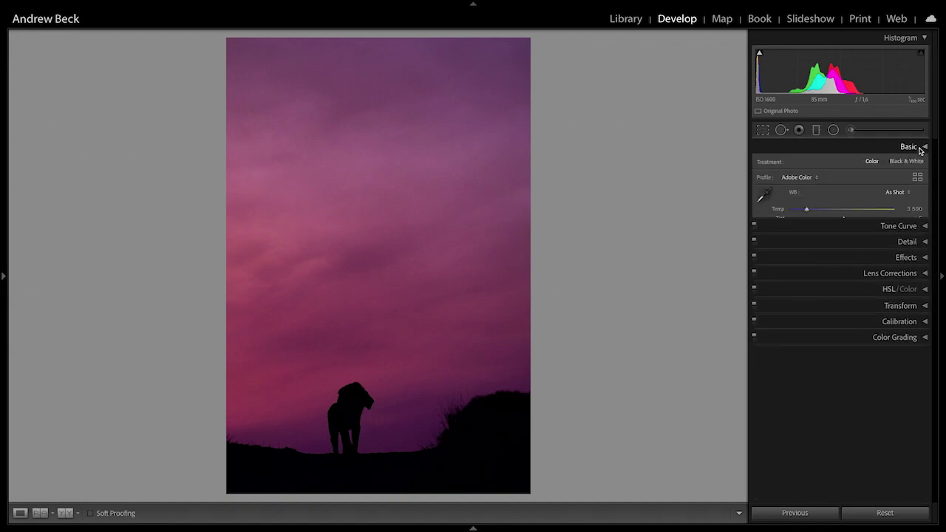
pyautogui.press('\\')
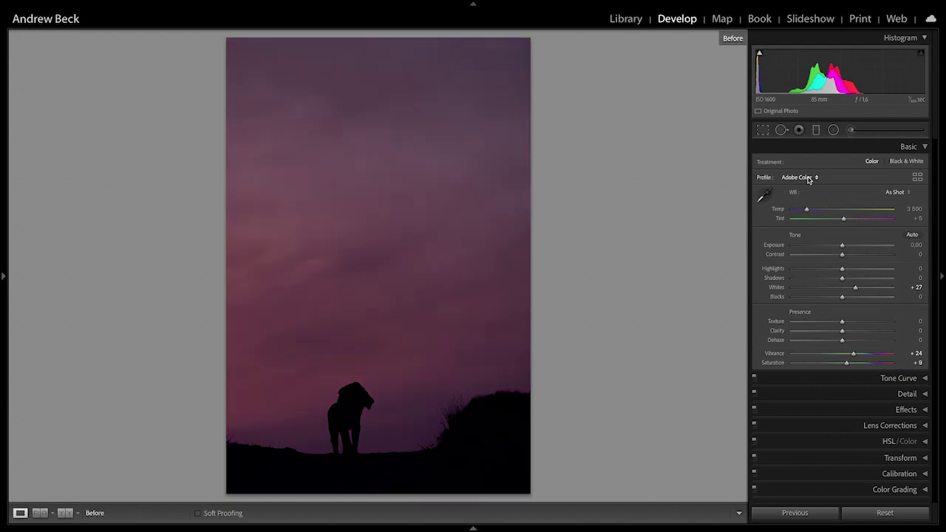
pyautogui.press('\\')
pyautogui.press('\\')
pyautogui.press('\\')
pyautogui.press('\\')
pyautogui.press('\\')
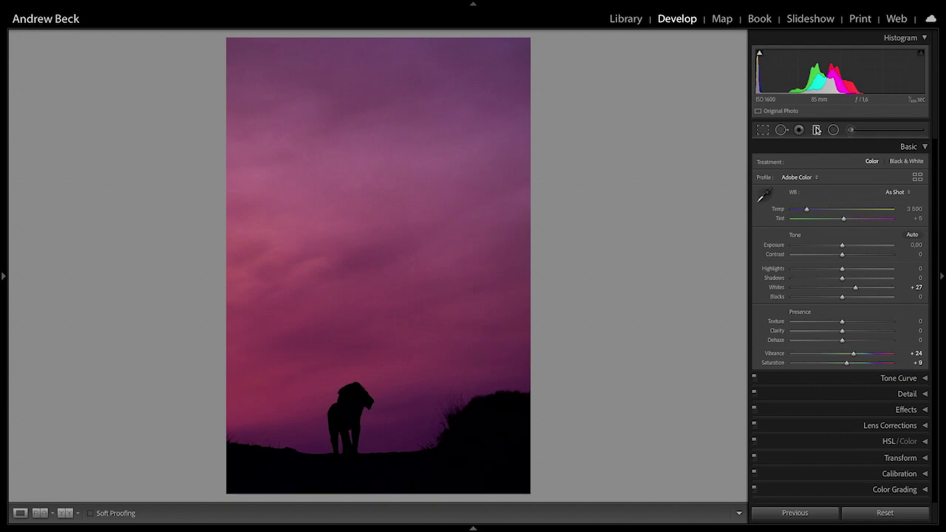
# Draw a graduated filter down over the sky, lower it to the lion using the mask overlay, and reset its effect settings
pyautogui.click(817, 131)
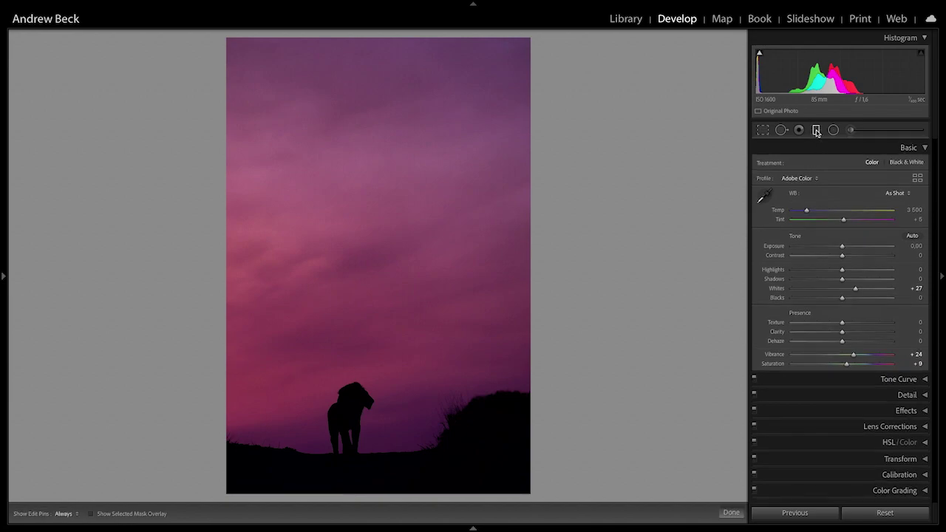
pyautogui.moveTo(363, 158); pyautogui.dragTo(366, 373)
pyautogui.press('o')
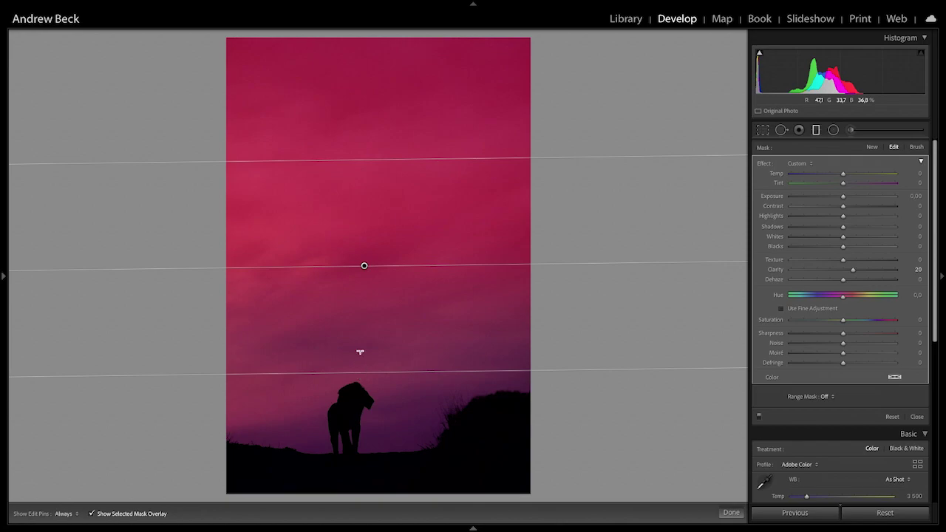
pyautogui.moveTo(363, 267); pyautogui.dragTo(366, 302)
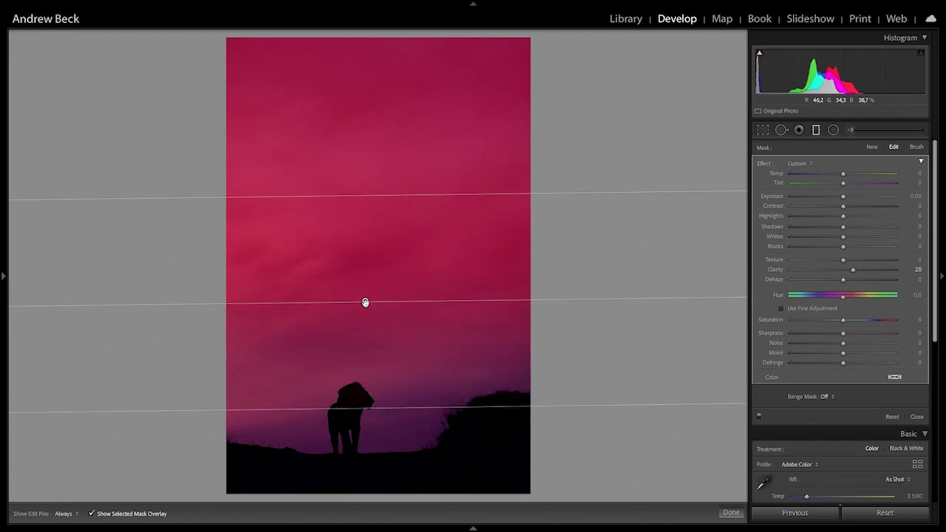
pyautogui.press('o')
pyautogui.doubleClick(764, 164)
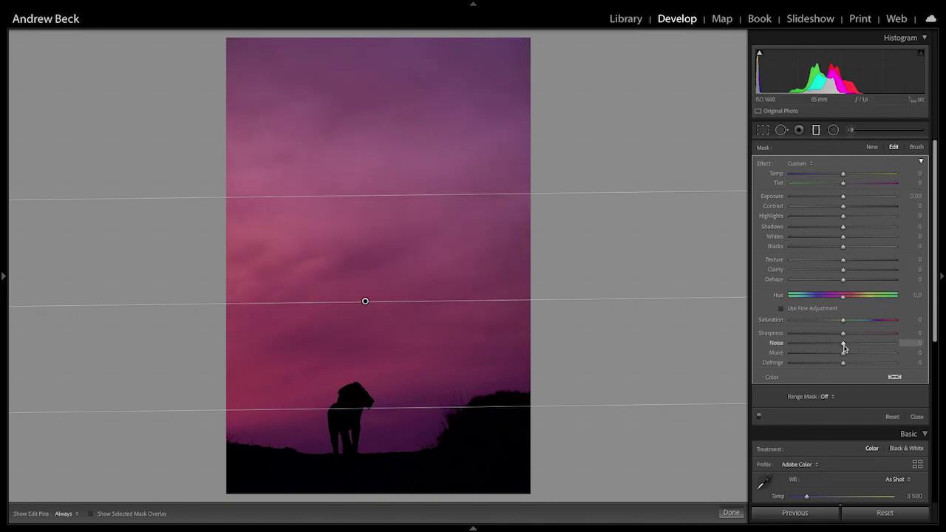
# Set the sky filter's Noise to 28, Clarity to -8 and Exposure to -0.12
pyautogui.moveTo(844, 346); pyautogui.dragTo(857, 348)
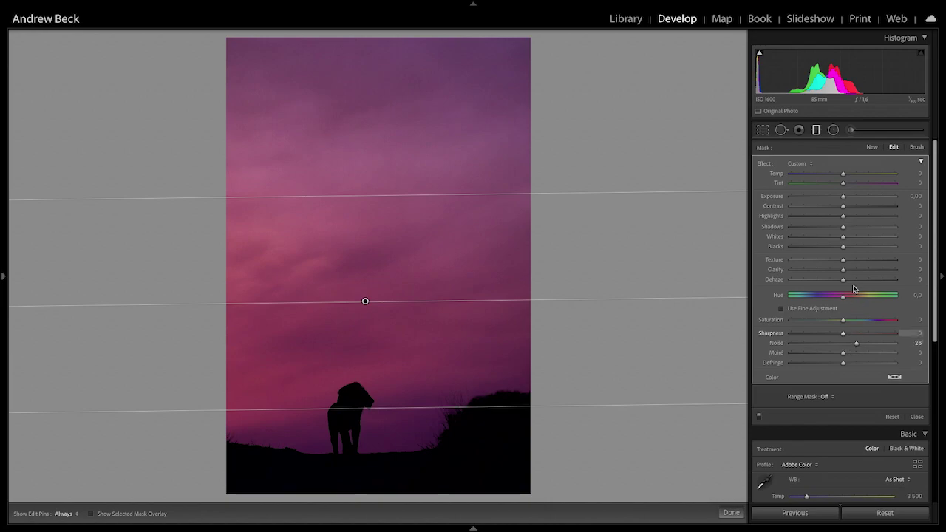
pyautogui.moveTo(843, 273); pyautogui.dragTo(840, 273)
pyautogui.moveTo(843, 198); pyautogui.dragTo(840, 198)
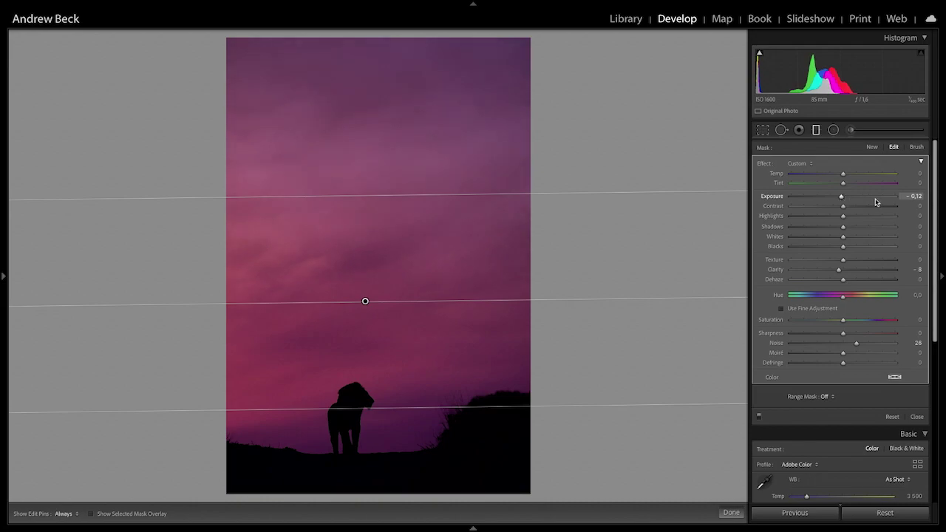
# Compare the sky with the graduated filter off and on, leave it enabled, and close the filter tool
pyautogui.click(759, 418)
pyautogui.click(759, 418)
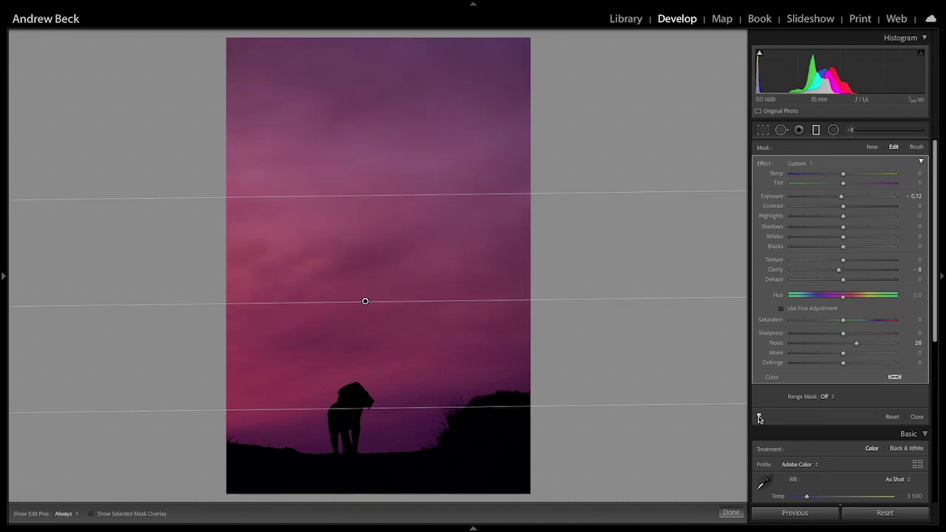
pyautogui.click(759, 418)
pyautogui.click(759, 418)
pyautogui.click(759, 418)
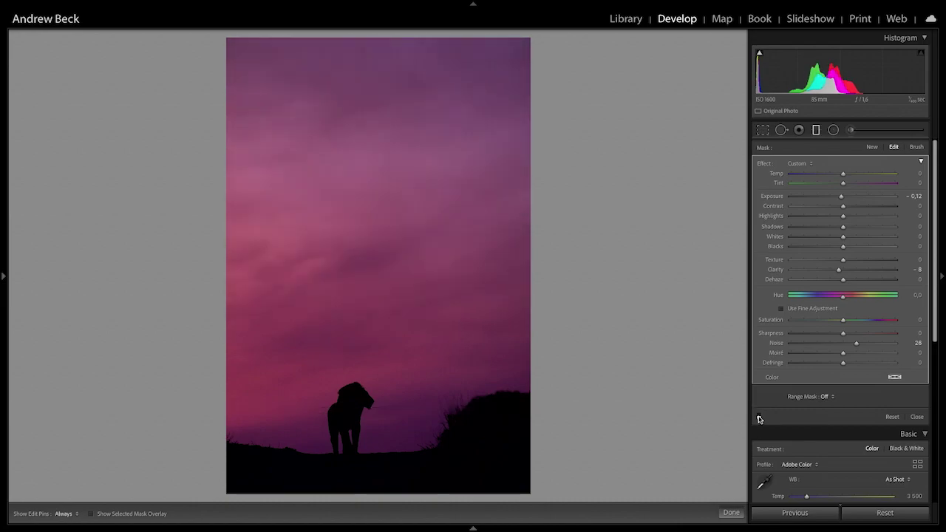
pyautogui.click(759, 418)
pyautogui.click(759, 418)
pyautogui.click(759, 417)
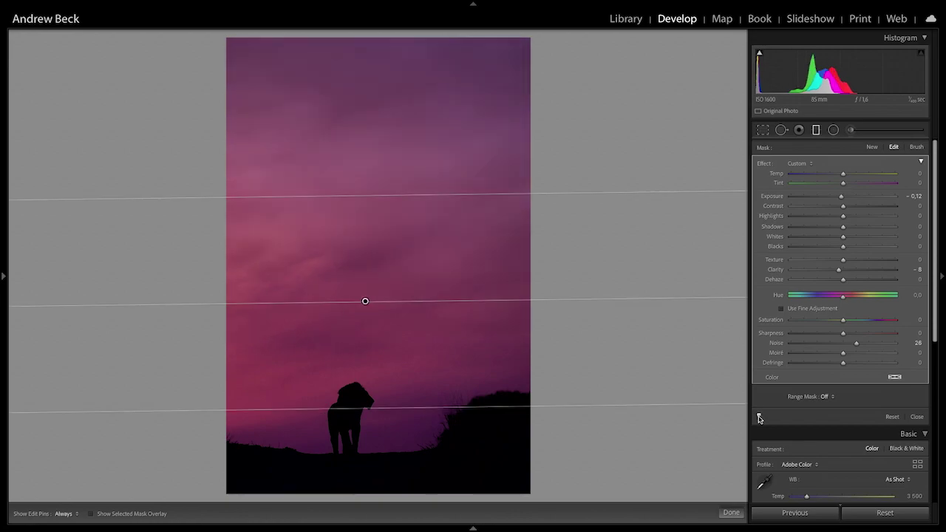
pyautogui.click(759, 417)
pyautogui.click(759, 418)
pyautogui.click(816, 129)
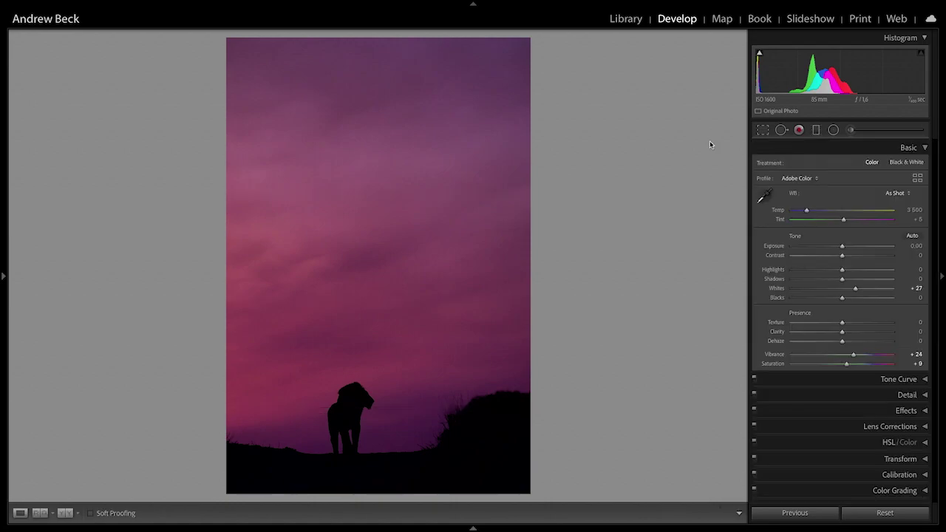
# Examine the noise in the sky up close, comparing before and after, and return to the full view
pyautogui.click(427, 186)
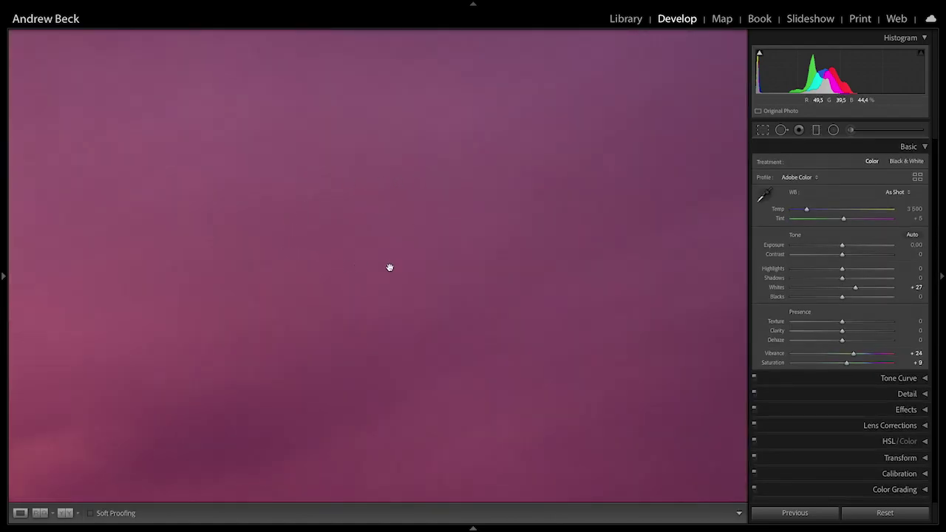
pyautogui.press('\\')
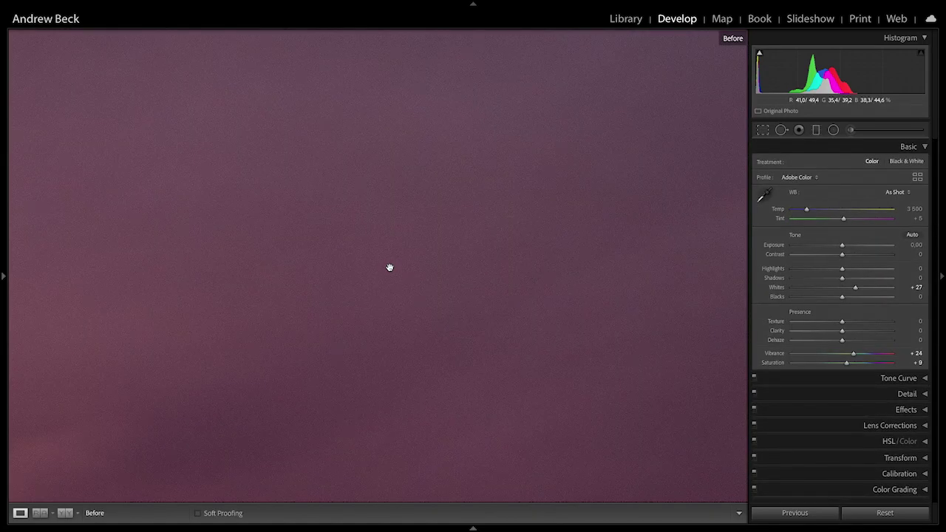
pyautogui.press('\\')
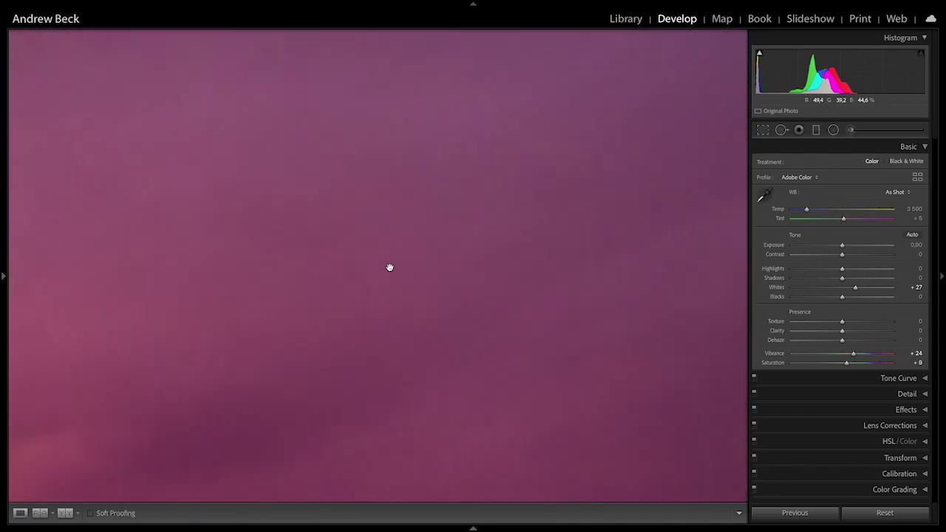
pyautogui.click(361, 303)
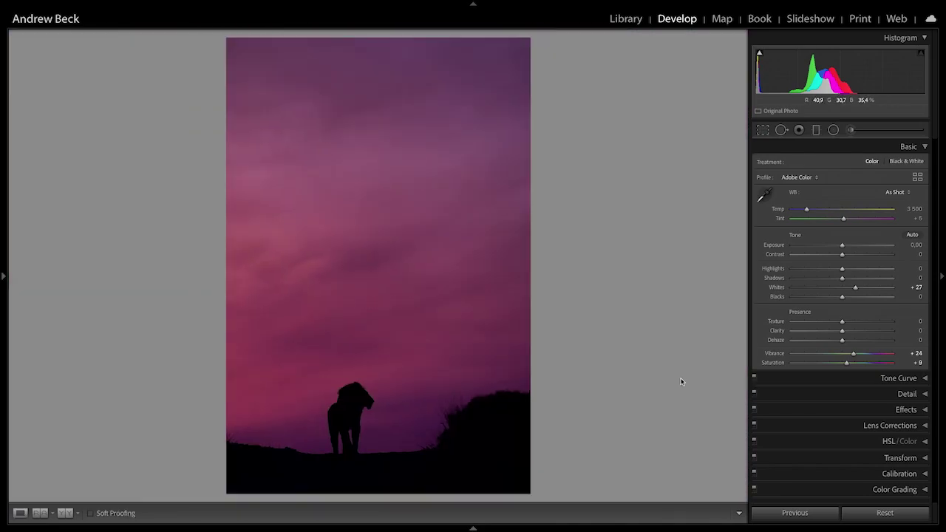